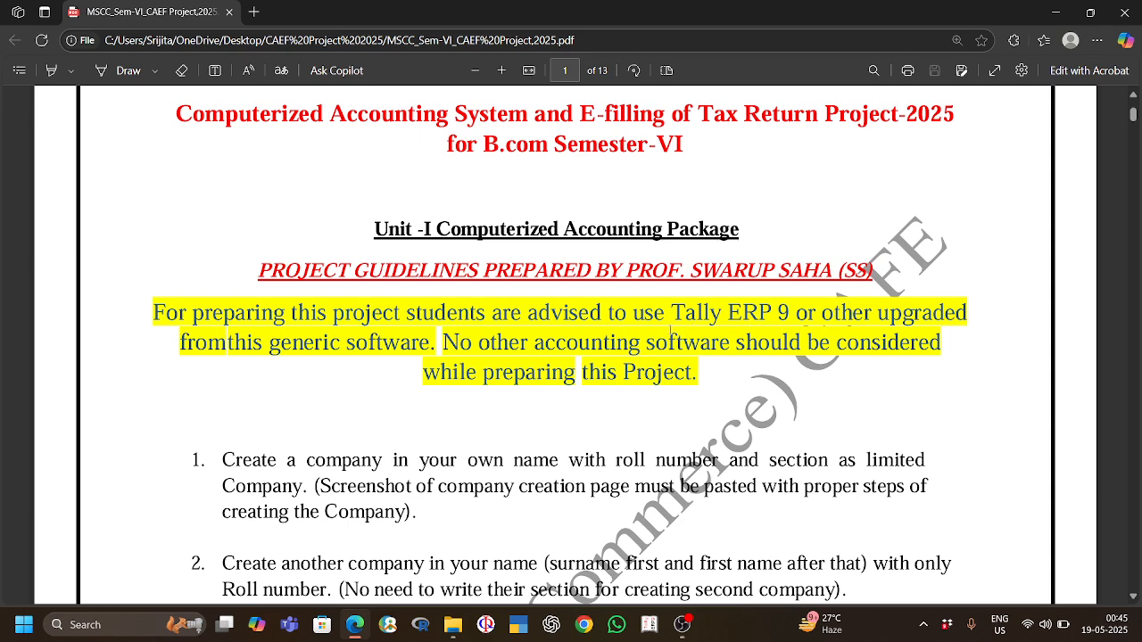
Switch to Tally.ERP 9, enter Educational Mode and move to the Create Company option.
{"action": "scroll", "coordinate": [670, 335], "scroll_direction": "down", "scroll_amount": 1}
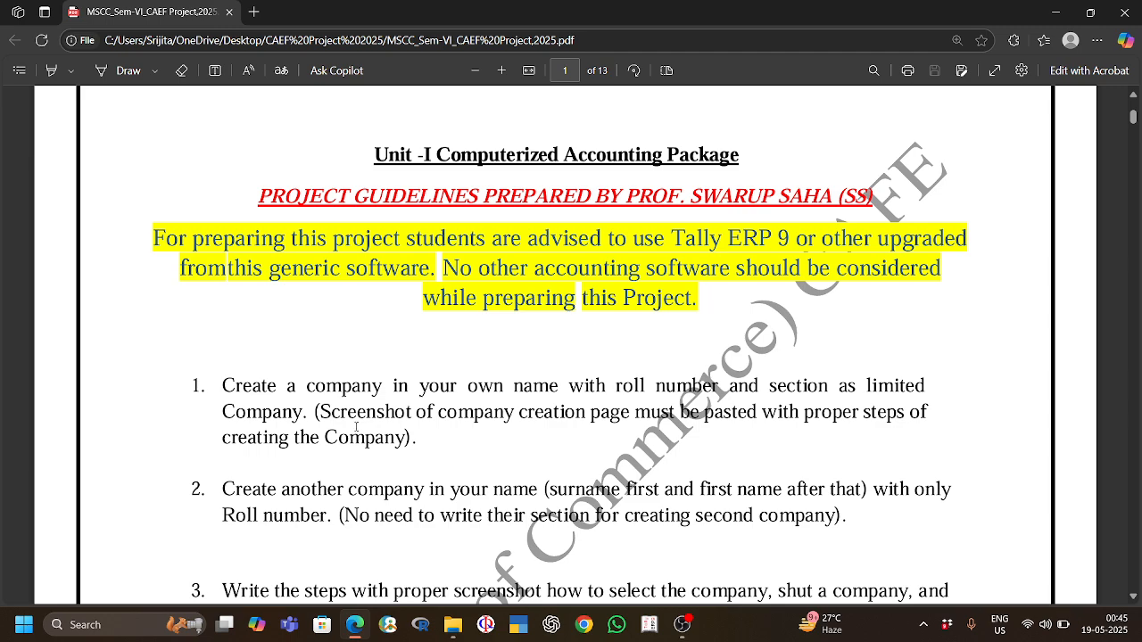
{"action": "scroll", "coordinate": [356, 427], "scroll_direction": "down", "scroll_amount": 1}
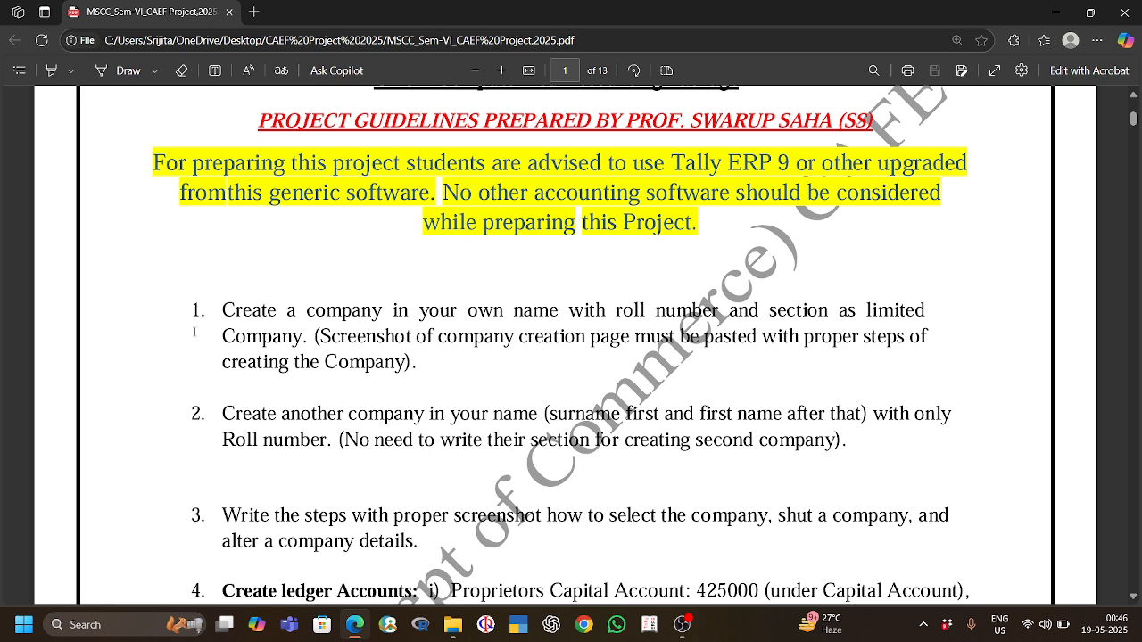
{"action": "left_click", "coordinate": [649, 626]}
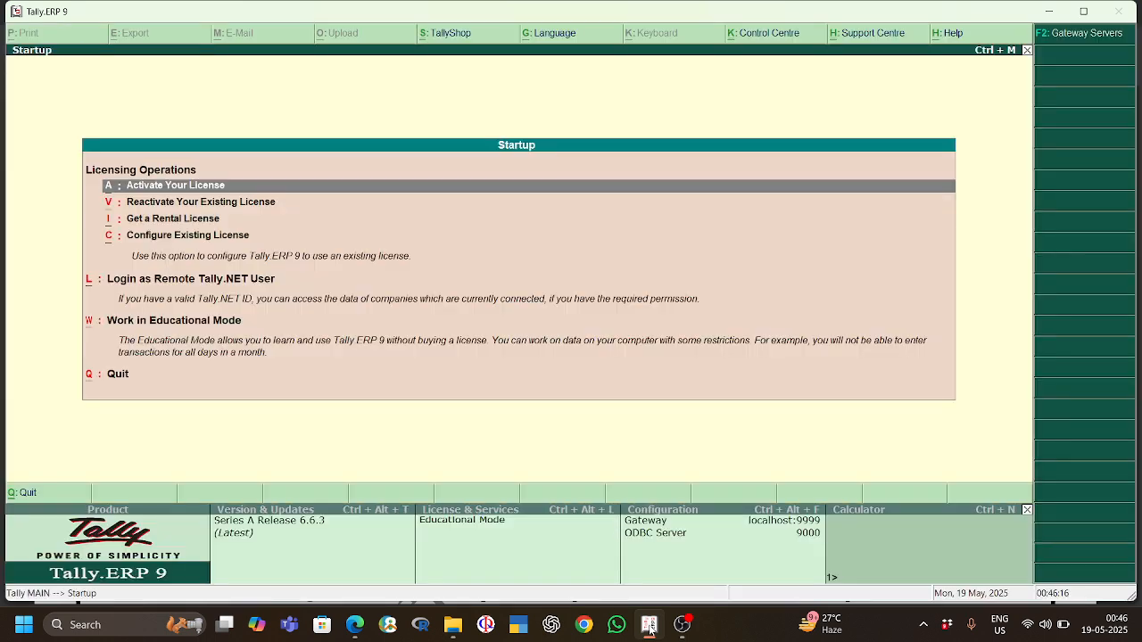
{"action": "key", "text": "Down"}
{"action": "key", "text": "Down"}
{"action": "key", "text": "Down"}
{"action": "key", "text": "Down"}
{"action": "key", "text": "Down"}
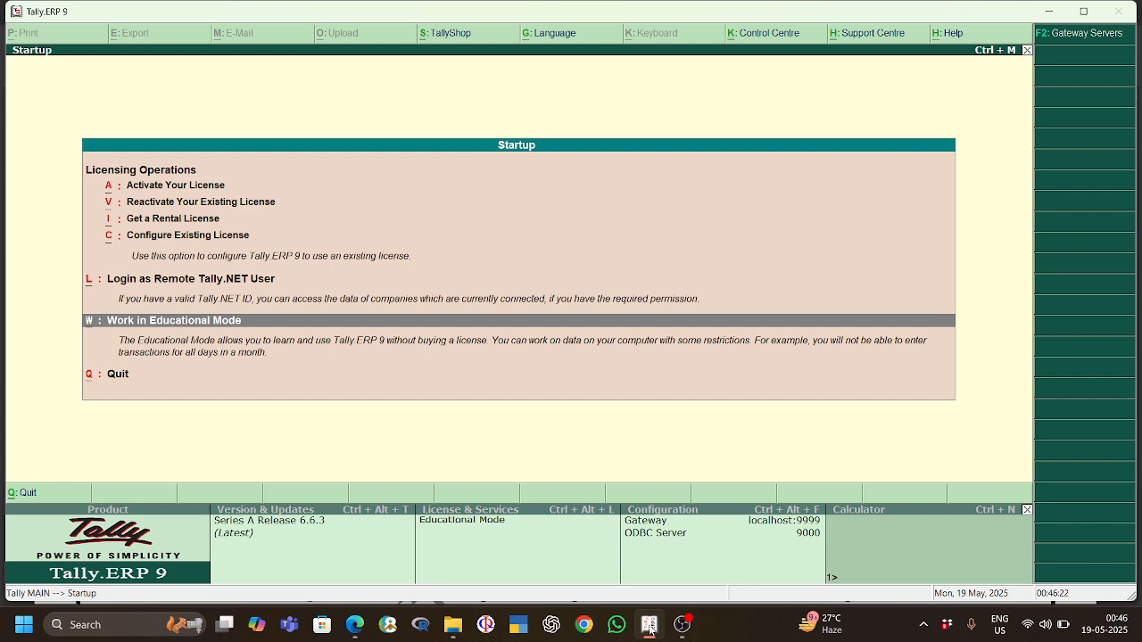
{"action": "key", "text": "Return"}
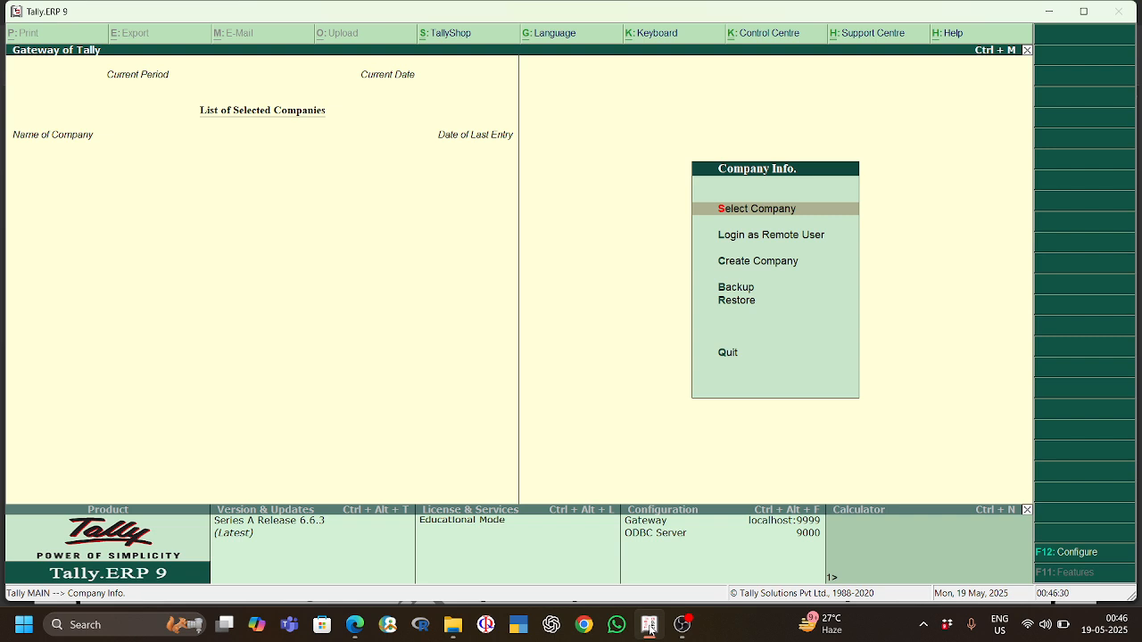
{"action": "key", "text": "Down"}
{"action": "key", "text": "Down"}
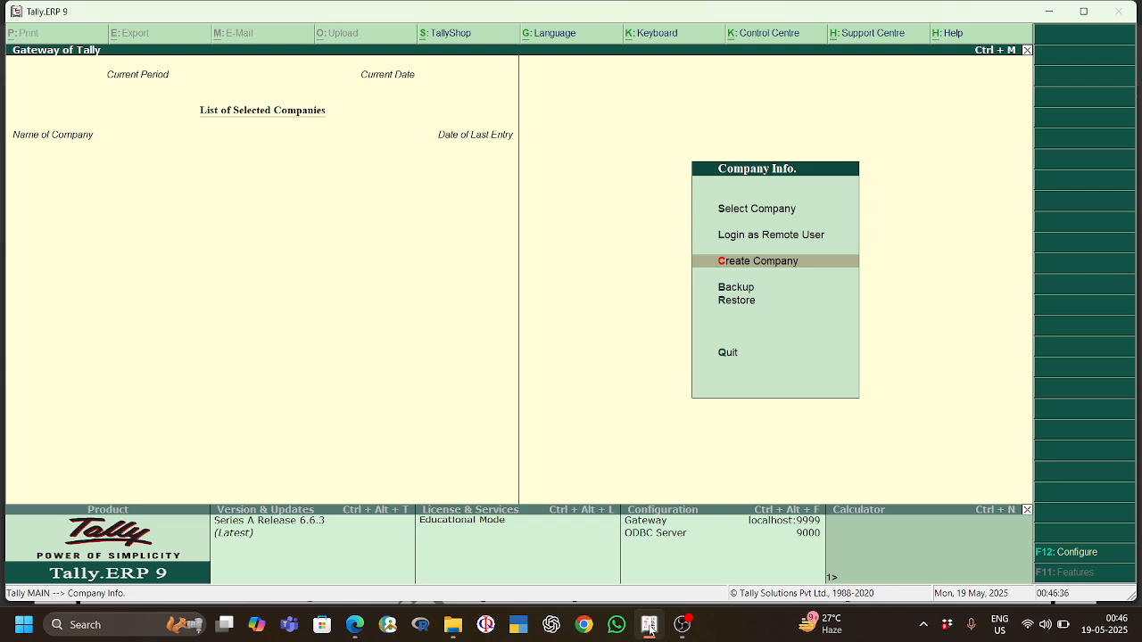
{"action": "key", "text": "Return"}
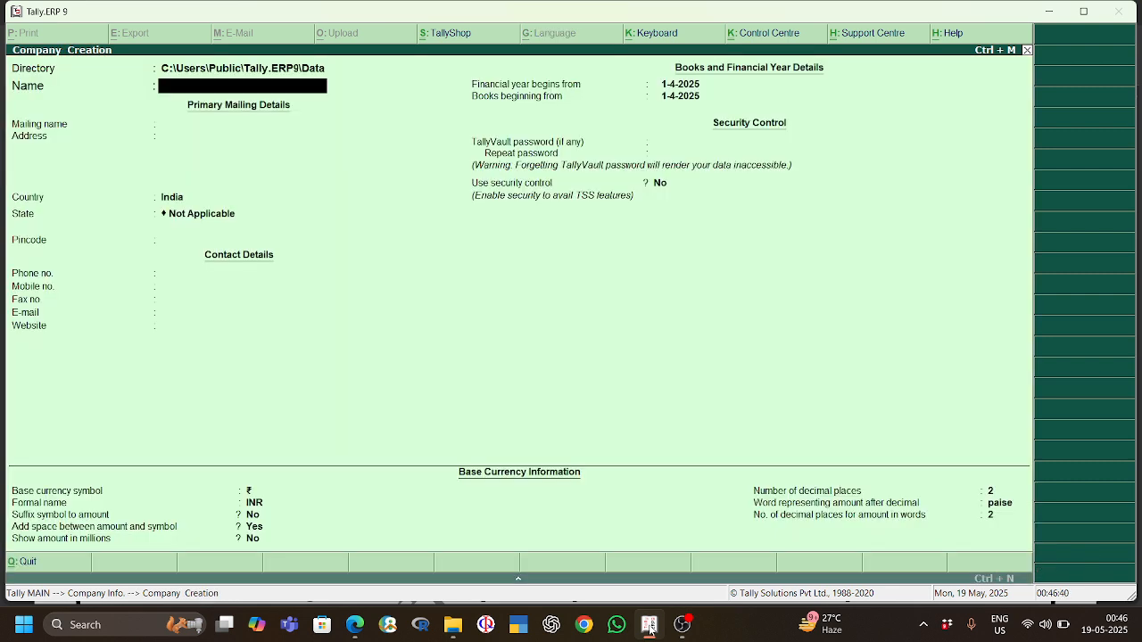
{"action": "key", "text": "Escape"}
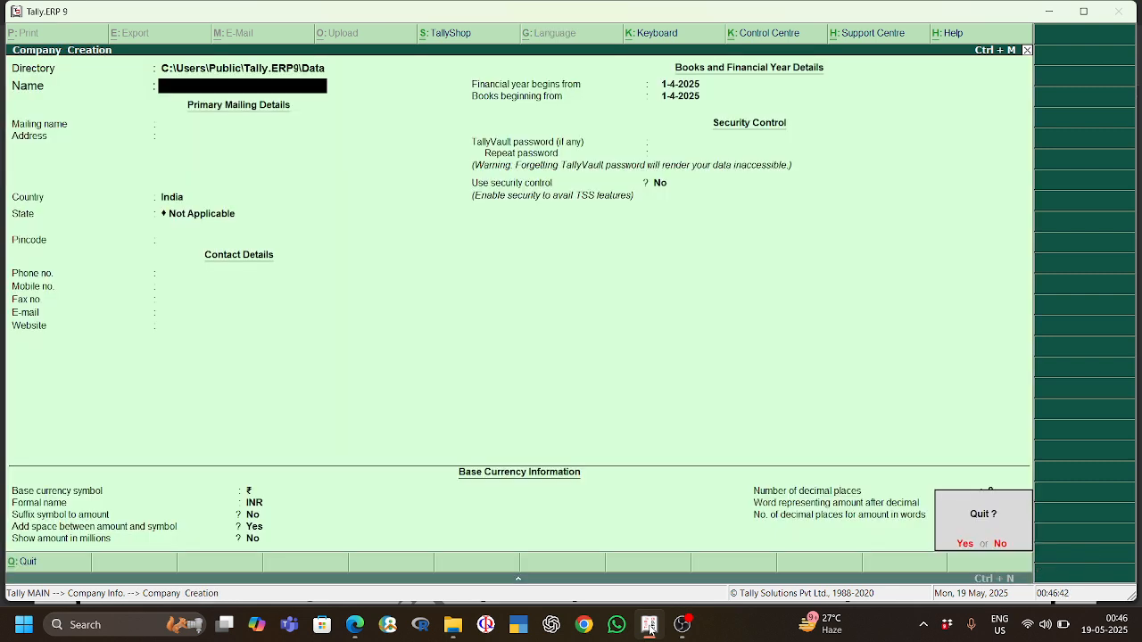
{"action": "key", "text": "y"}
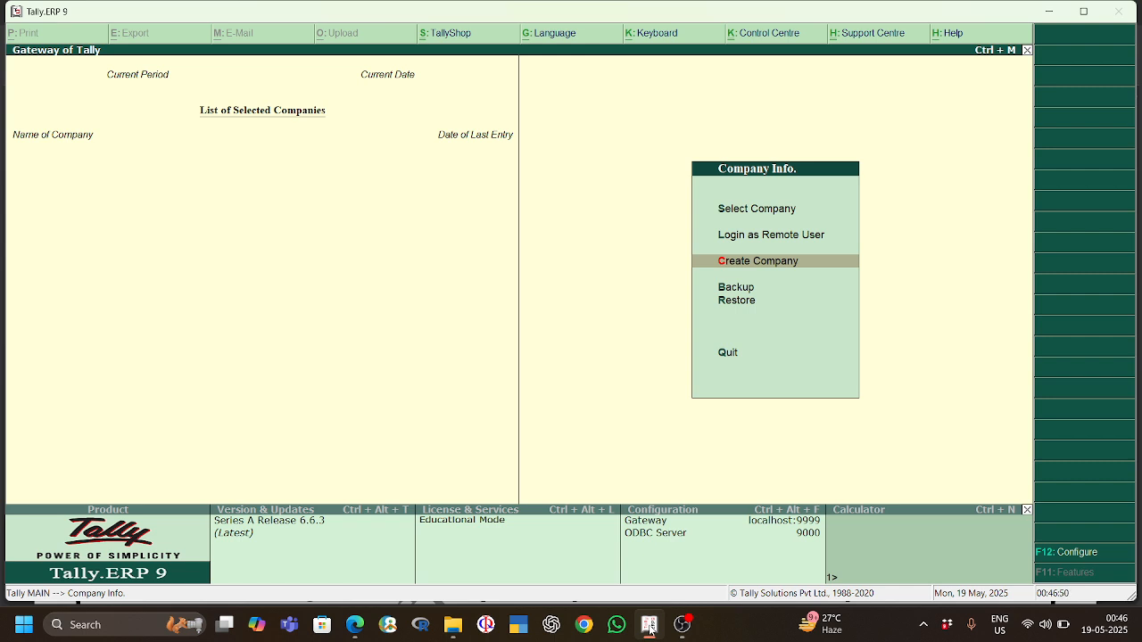
Start creating a company and name it ABC B 160 Pvt Ltd.
{"action": "key", "text": "Return"}
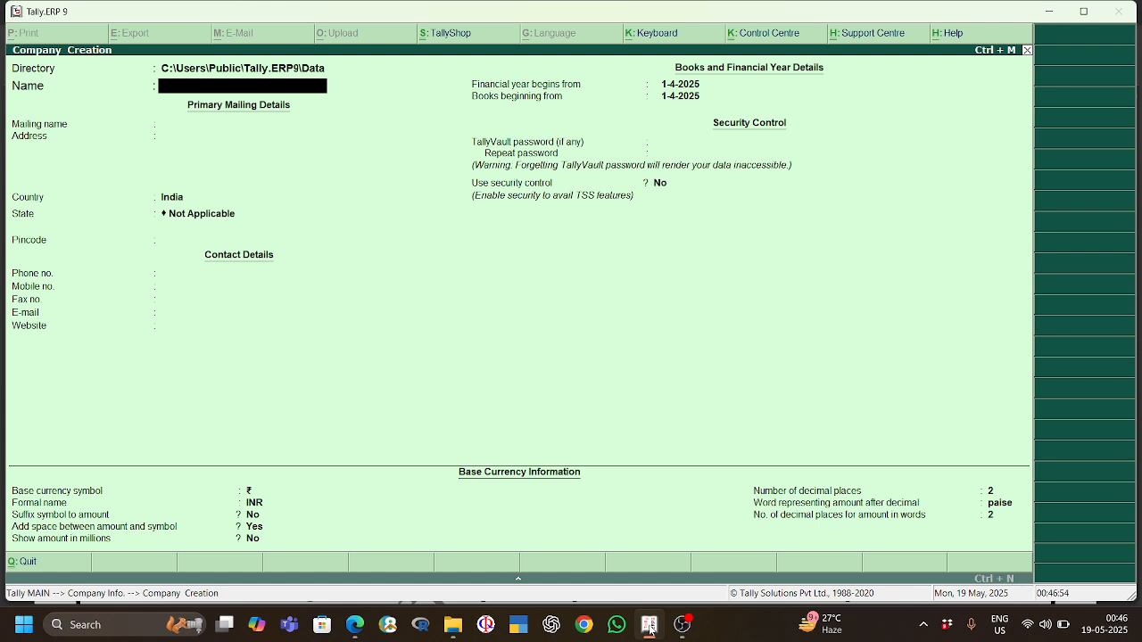
{"action": "type", "text": "ABC B 160 Pvt Ltd"}
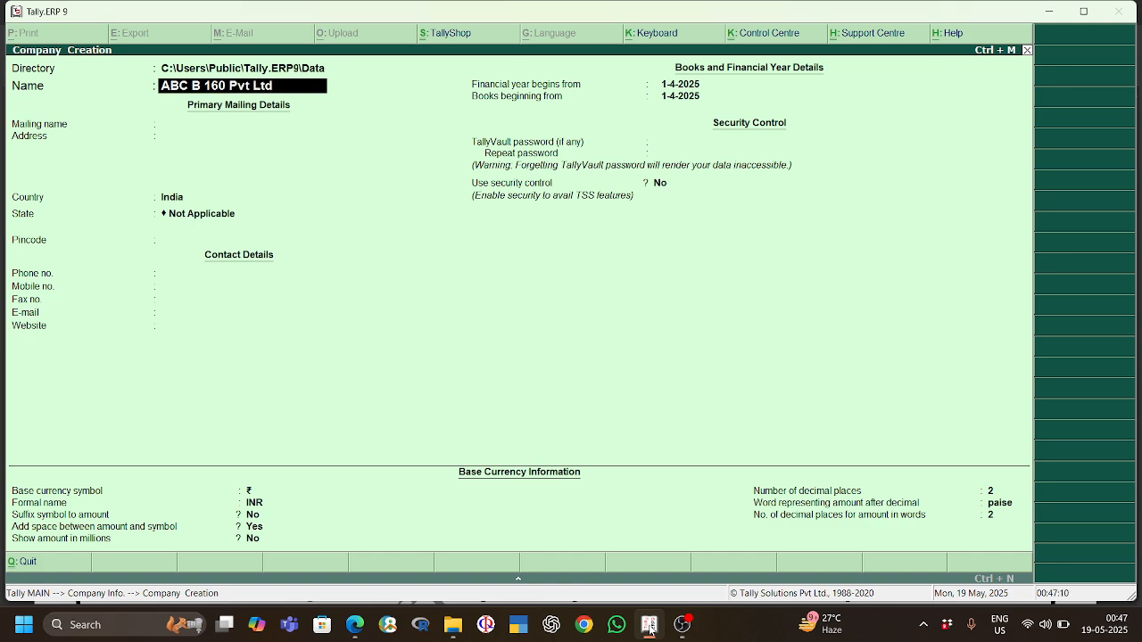
{"action": "key", "text": "Return"}
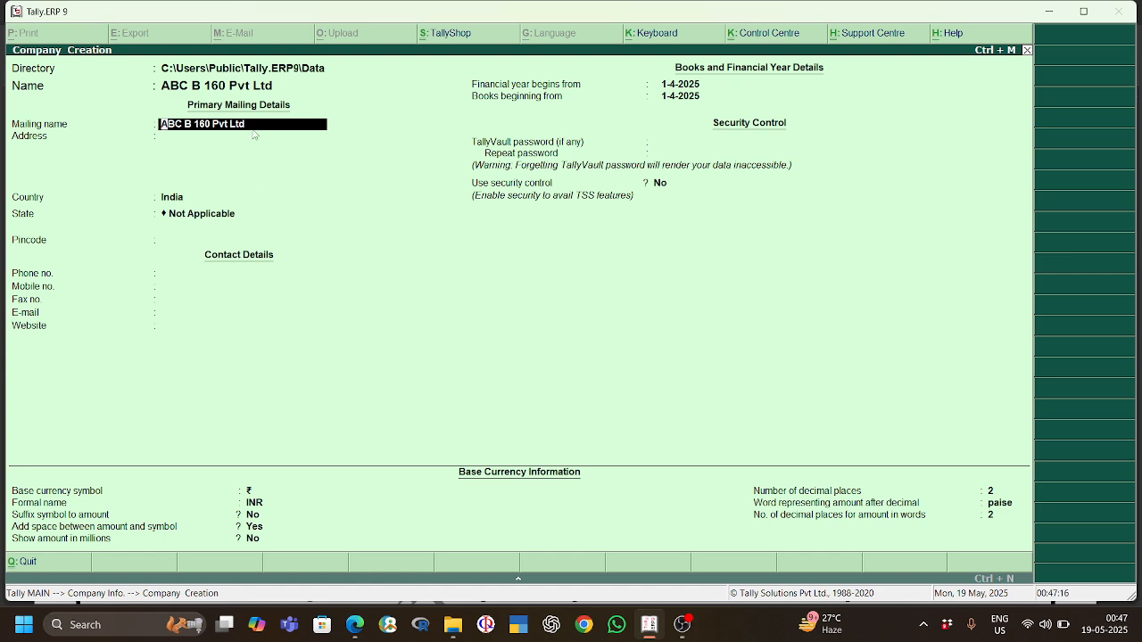
Replace the company's mailing name with a person's name and fill in one address line.
{"action": "key", "text": "Delete"}
{"action": "key", "text": "Delete"}
{"action": "key", "text": "Delete"}
{"action": "key", "text": "Delete"}
{"action": "key", "text": "Delete"}
{"action": "key", "text": "Delete"}
{"action": "key", "text": "Delete"}
{"action": "key", "text": "Delete"}
{"action": "key", "text": "Delete"}
{"action": "key", "text": "Delete"}
{"action": "key", "text": "Delete"}
{"action": "key", "text": "Delete"}
{"action": "key", "text": "Delete"}
{"action": "key", "text": "Delete"}
{"action": "key", "text": "Delete"}
{"action": "key", "text": "Delete"}
{"action": "key", "text": "Delete"}
{"action": "type", "text": "B Sarkar"}
{"action": "key", "text": "Return"}
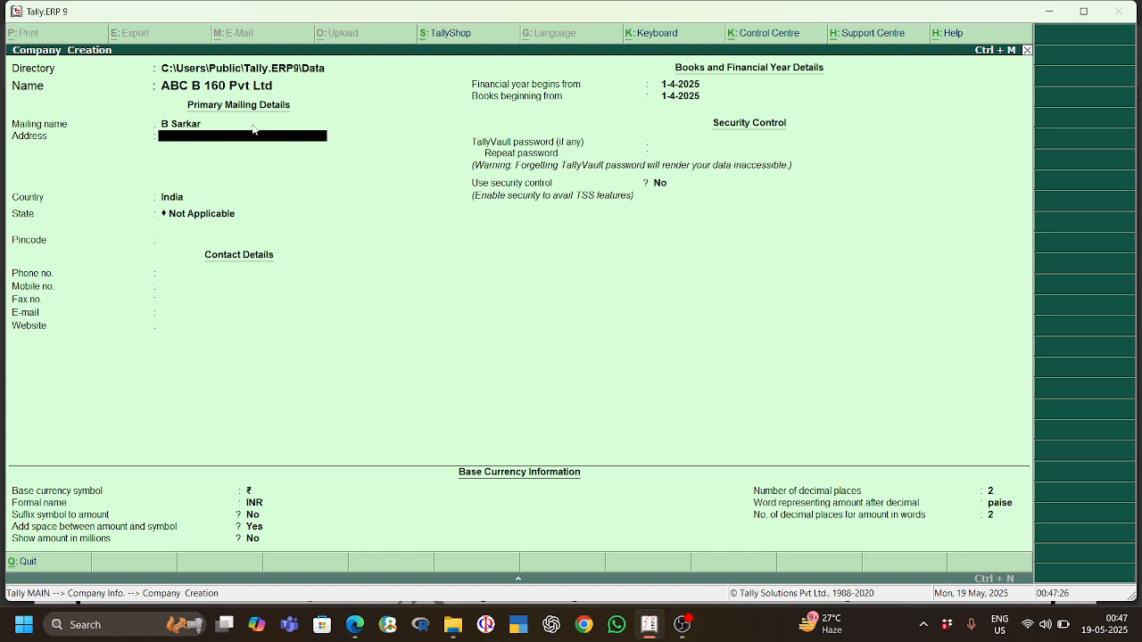
{"action": "type", "text": "Shyamabzar"}
{"action": "key", "text": "Return"}
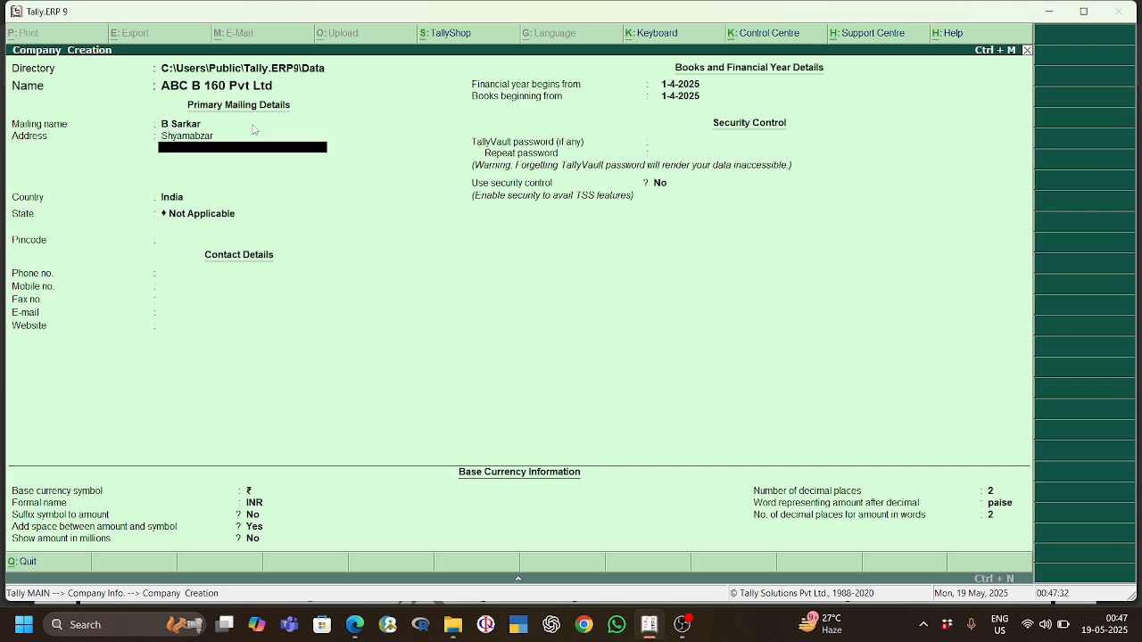
{"action": "key", "text": "Return"}
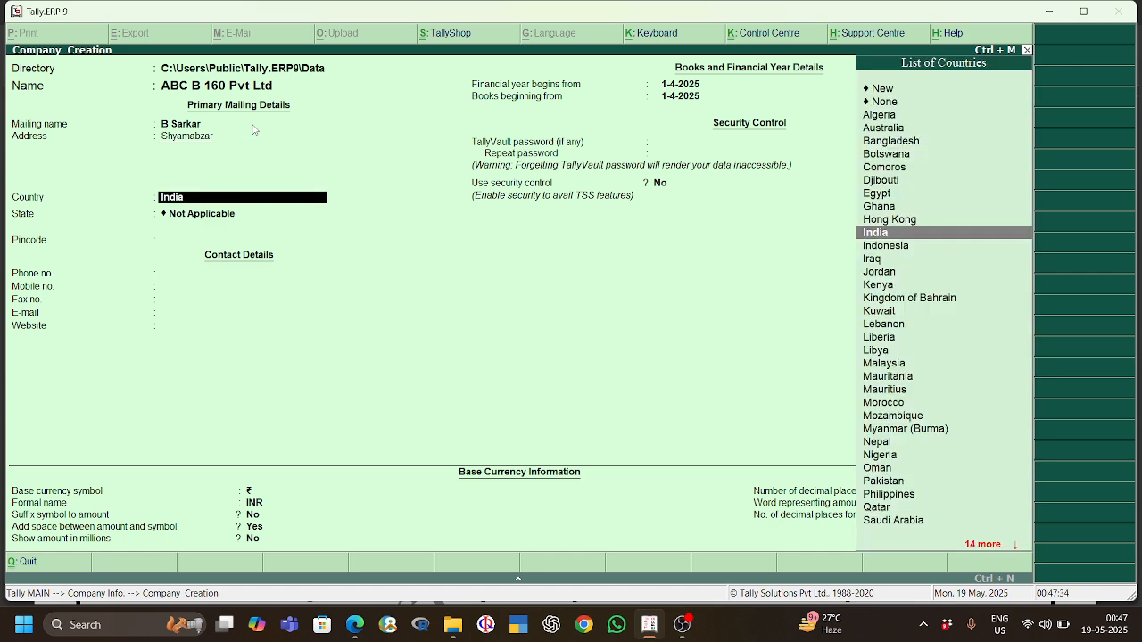
Accept India as the country, choose West Bengal as the state and enter the postal pincode.
{"action": "key", "text": "Return"}
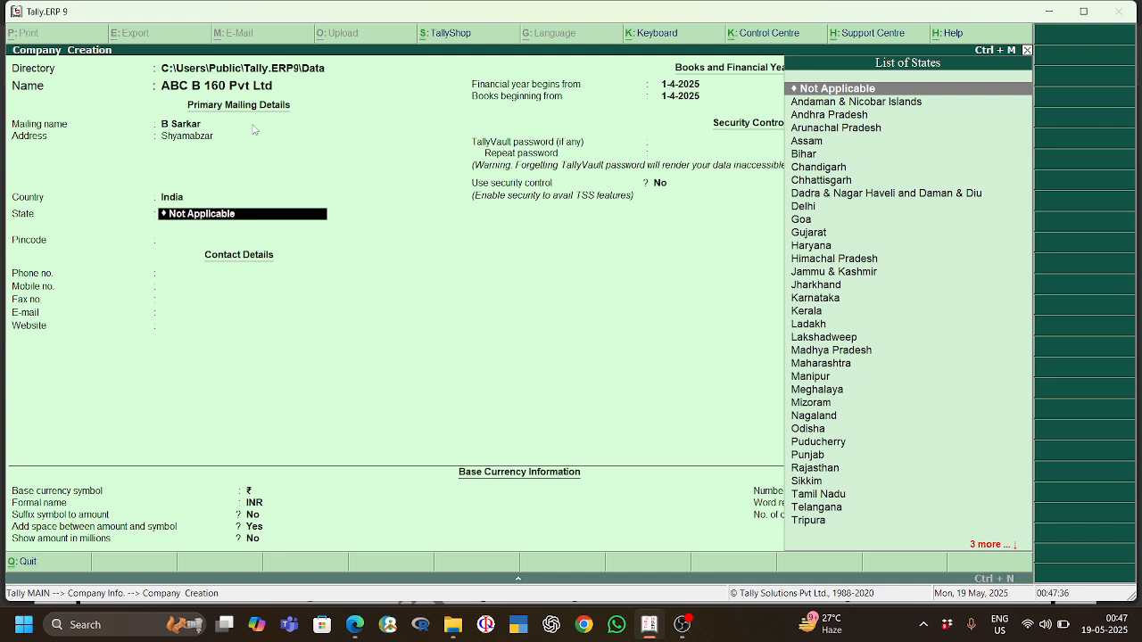
{"action": "type", "text": "West"}
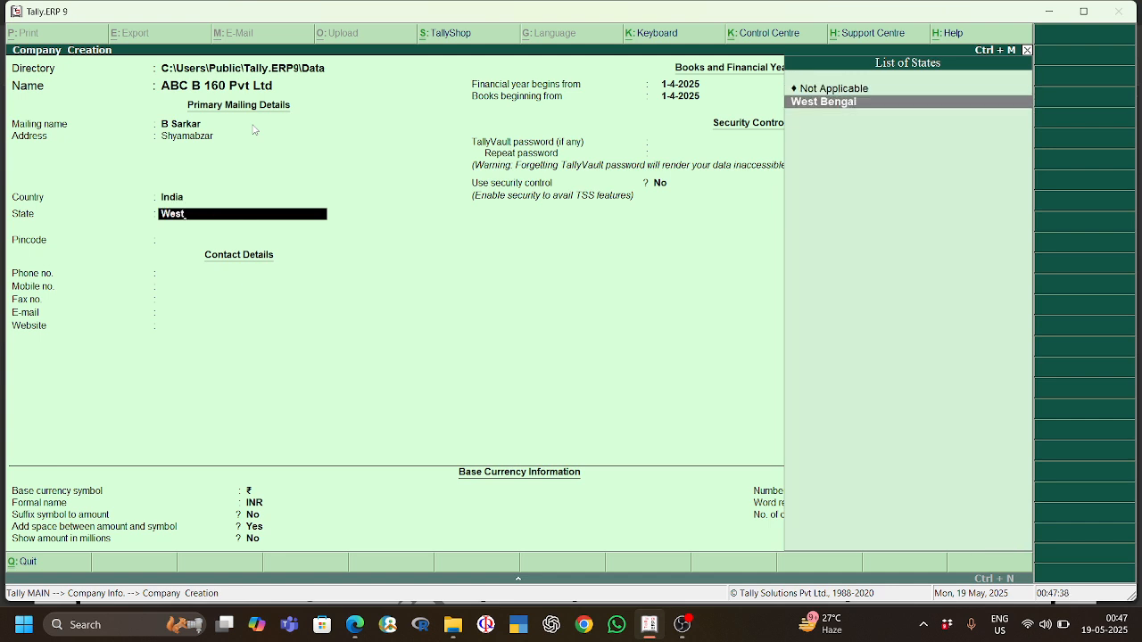
{"action": "key", "text": "Return"}
{"action": "type", "text": "70"}
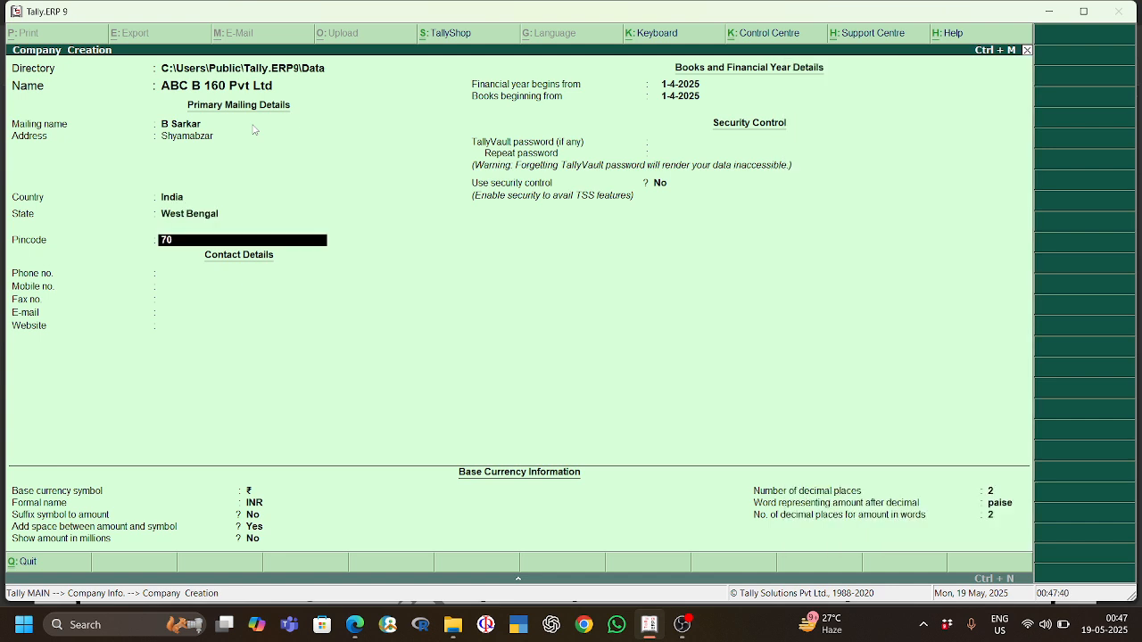
{"action": "type", "text": "0003"}
{"action": "key", "text": "Return"}
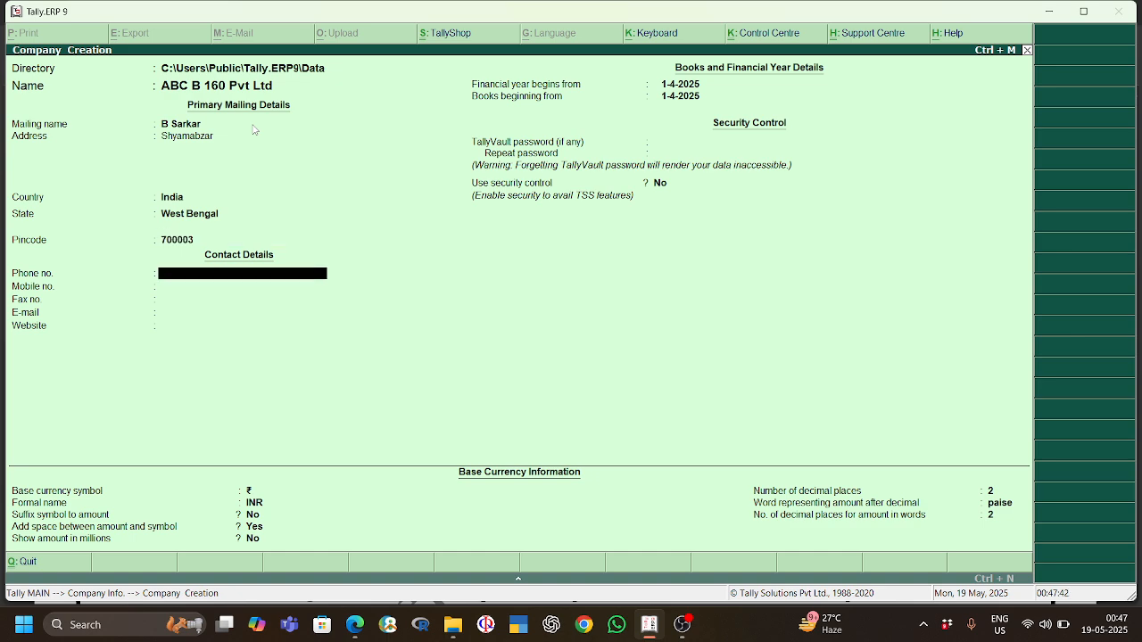
Enter the company's phone number and leave the mobile, fax, e-mail and website details blank.
{"action": "type", "text": "123456789"}
{"action": "key", "text": "Return"}
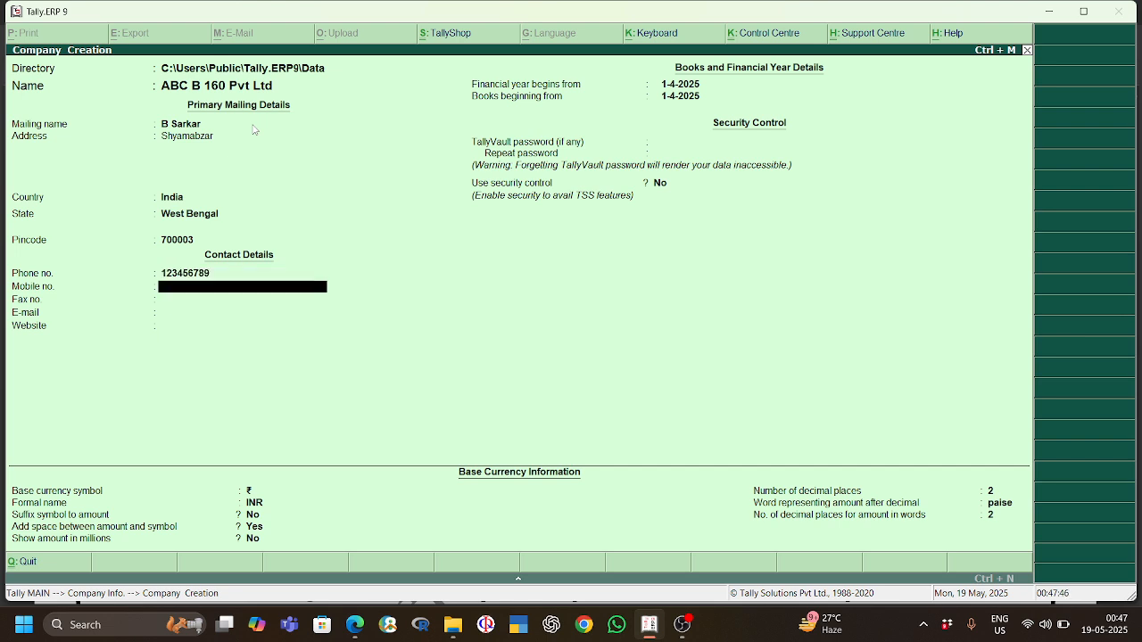
{"action": "key", "text": "Return"}
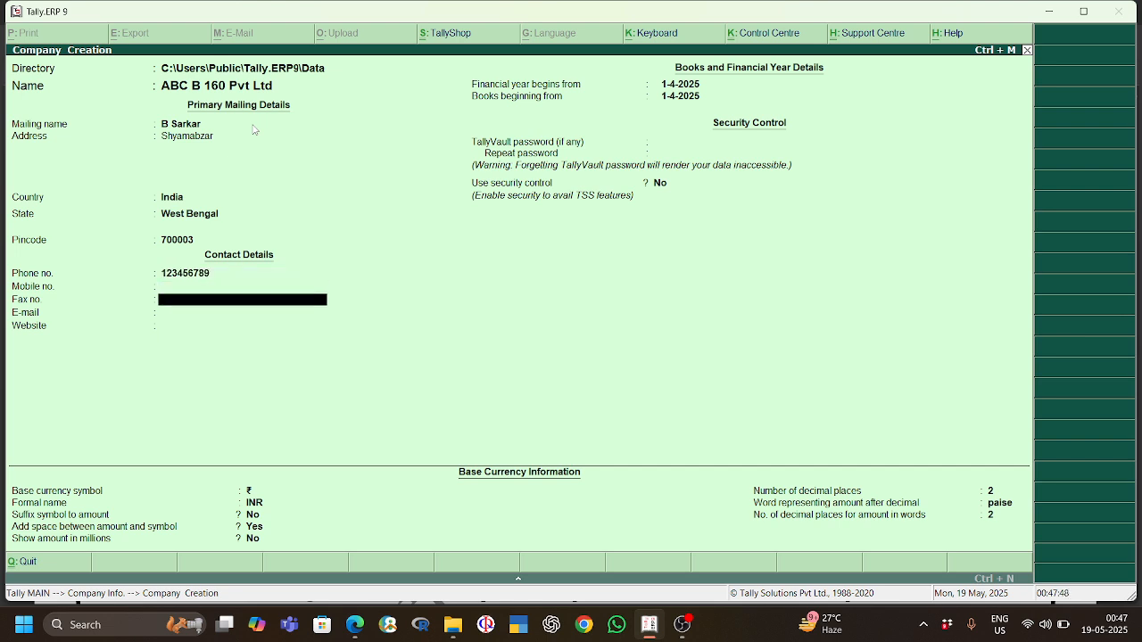
{"action": "key", "text": "Return"}
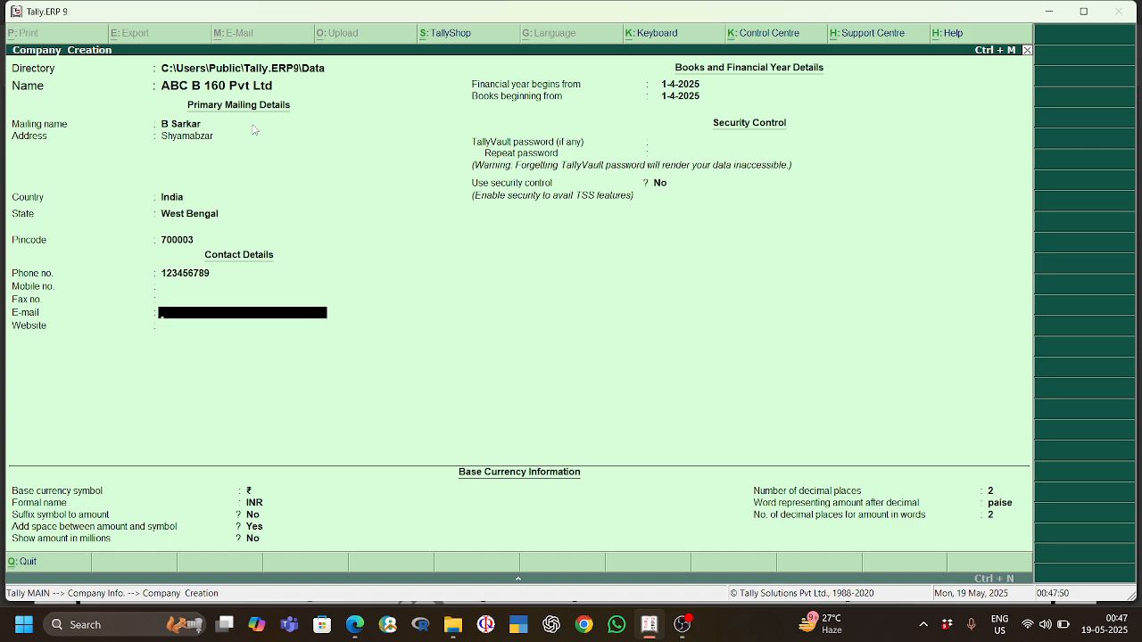
{"action": "key", "text": "Return"}
{"action": "key", "text": "Return"}
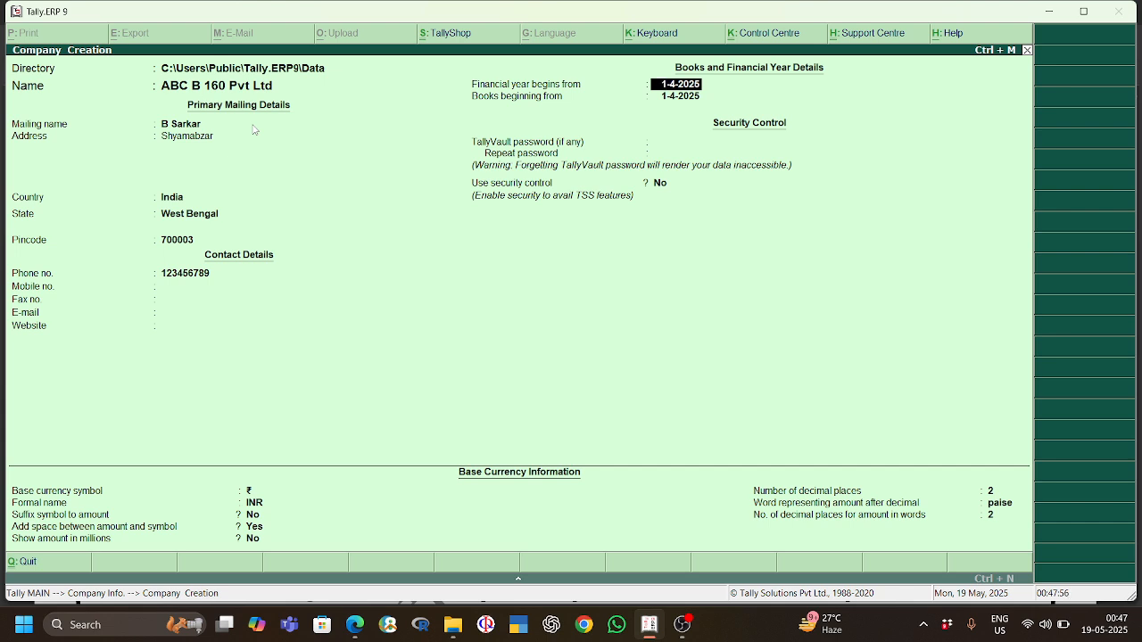
Accept 1-4-2025 for the financial year and books, leaving the TallyVault password blank and security control at No.
{"action": "key", "text": "Return"}
{"action": "key", "text": "Return"}
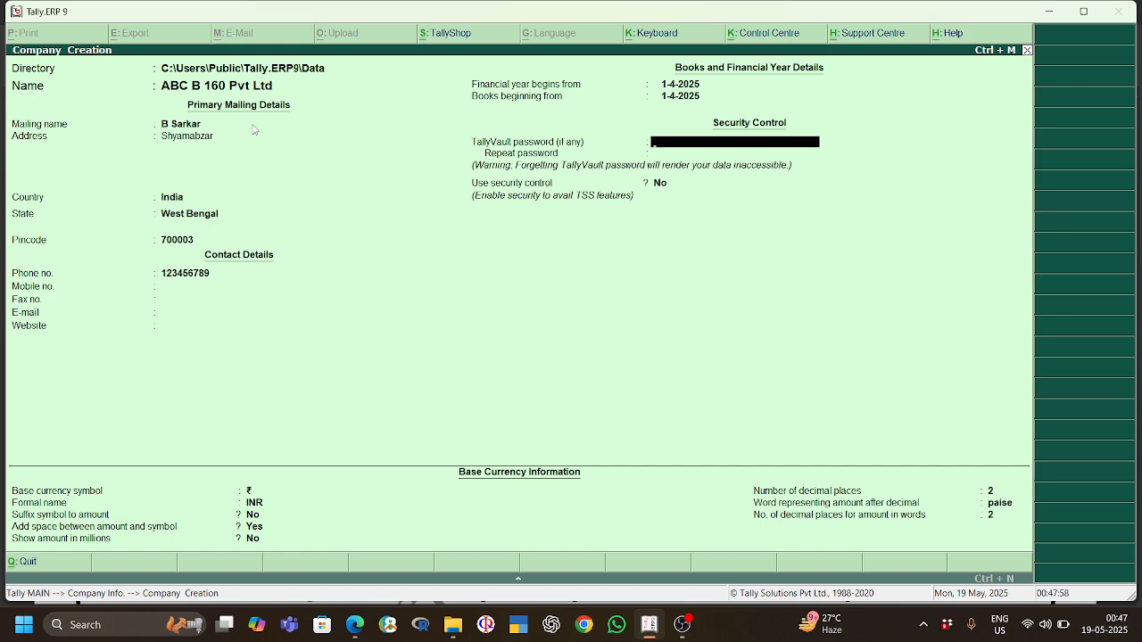
{"action": "key", "text": "Return"}
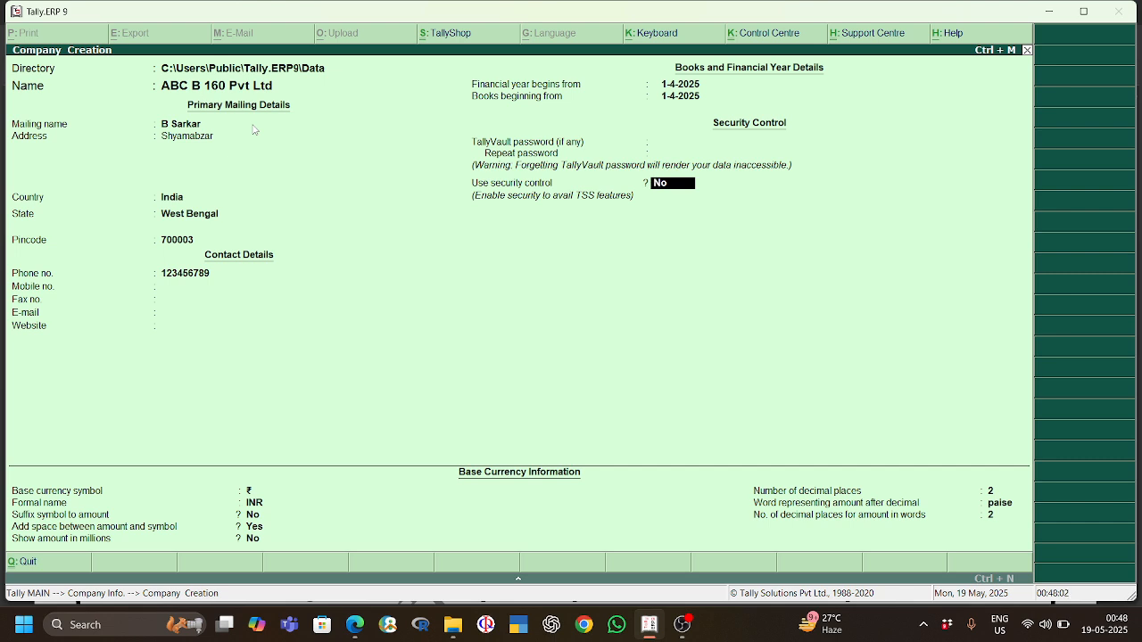
{"action": "key", "text": "Return"}
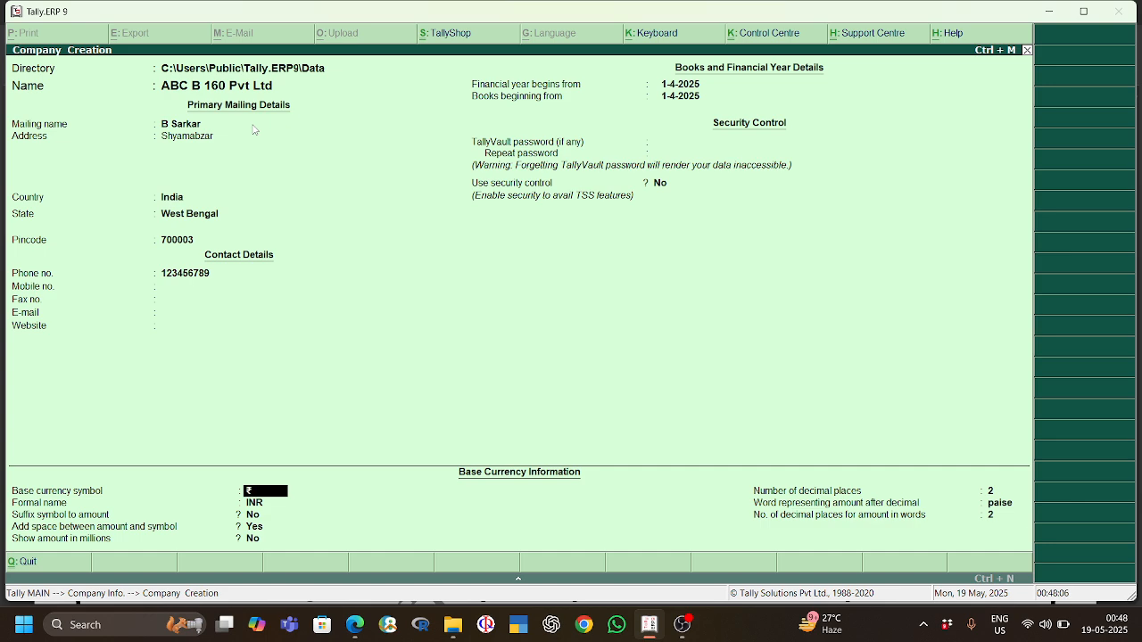
Accept the default base currency information with ₹ and INR, and save the new company.
{"action": "key", "text": "Return"}
{"action": "key", "text": "Return"}
{"action": "key", "text": "Return"}
{"action": "key", "text": "Return"}
{"action": "key", "text": "Return"}
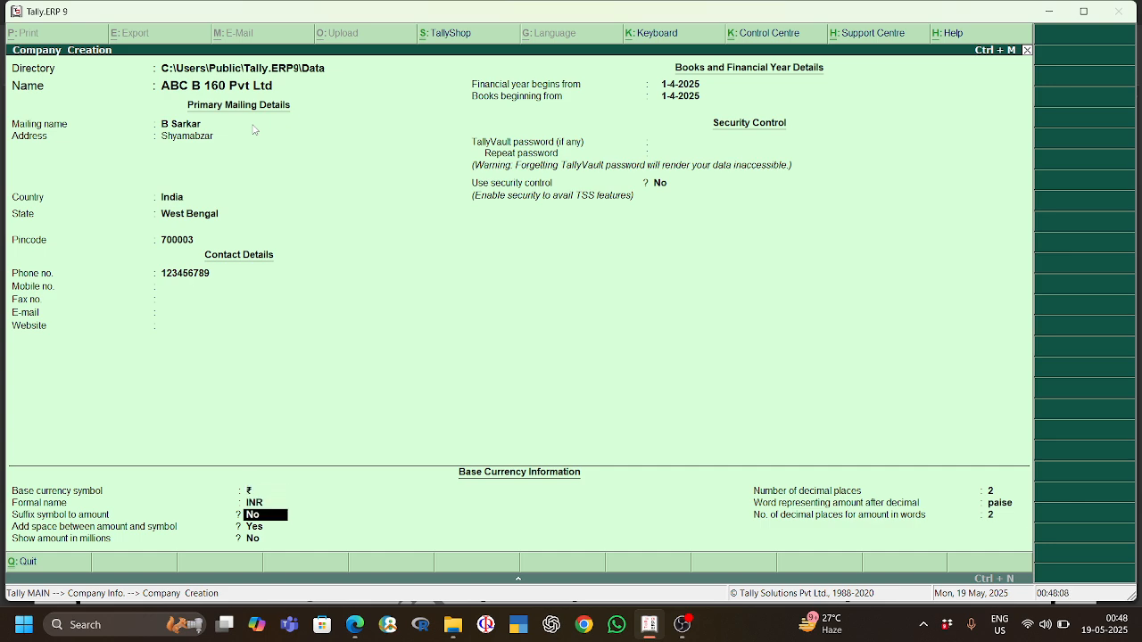
{"action": "key", "text": "Return"}
{"action": "key", "text": "Return"}
{"action": "key", "text": "Return"}
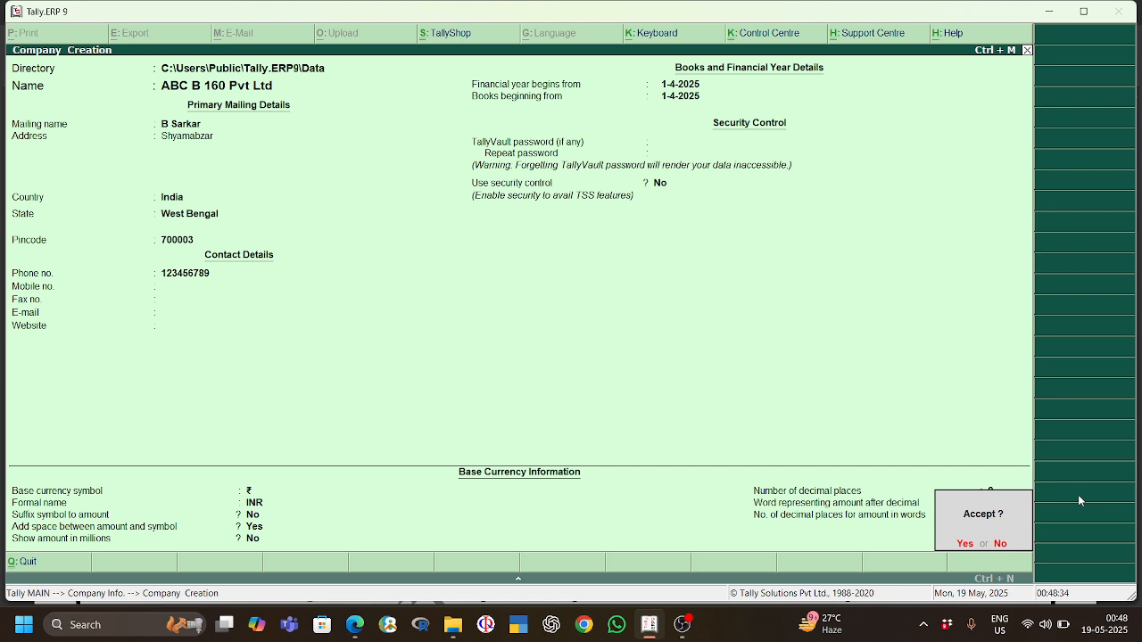
{"action": "key", "text": "y"}
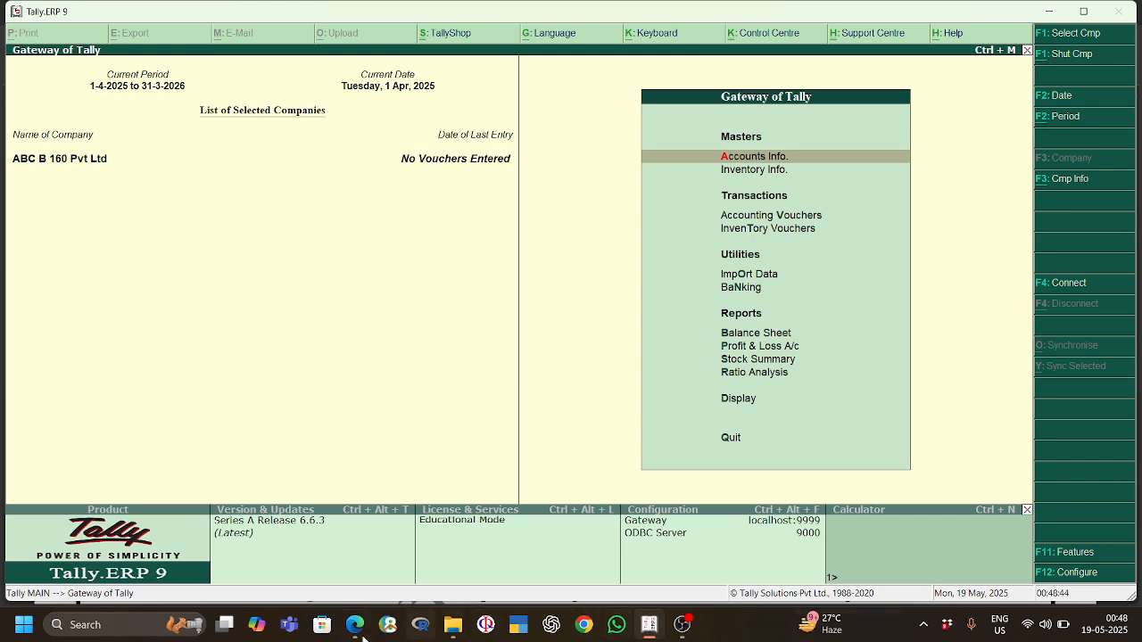
Switch to the project PDF in Edge and select the task 2 text on naming the second company.
{"action": "mouse_move", "coordinate": [357, 632]}
{"action": "left_click", "coordinate": [370, 584]}
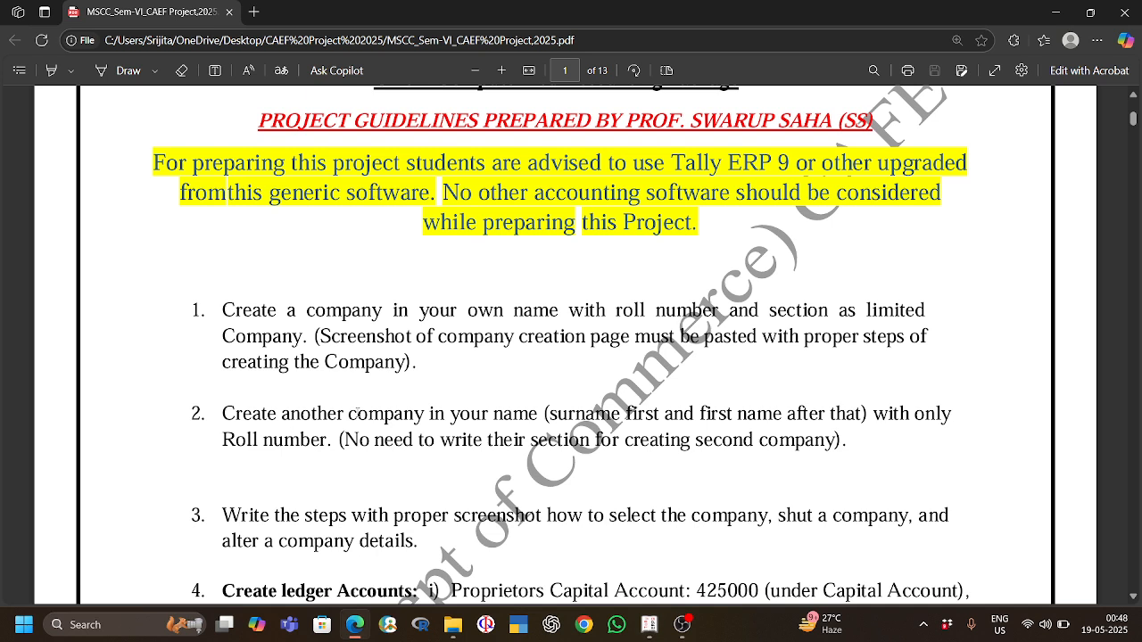
{"action": "left_click_drag", "start_coordinate": [552, 413], "coordinate": [857, 415]}
{"action": "left_click_drag", "start_coordinate": [223, 439], "coordinate": [844, 442]}
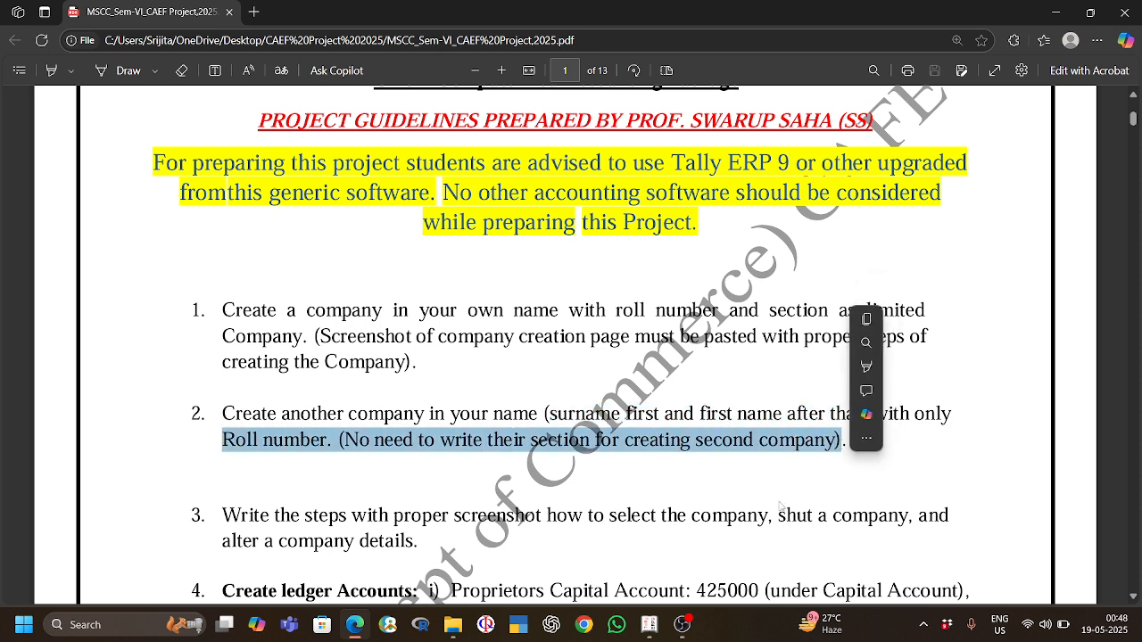
Return to Tally.ERP 9 and quit the program.
{"action": "mouse_move", "coordinate": [682, 630]}
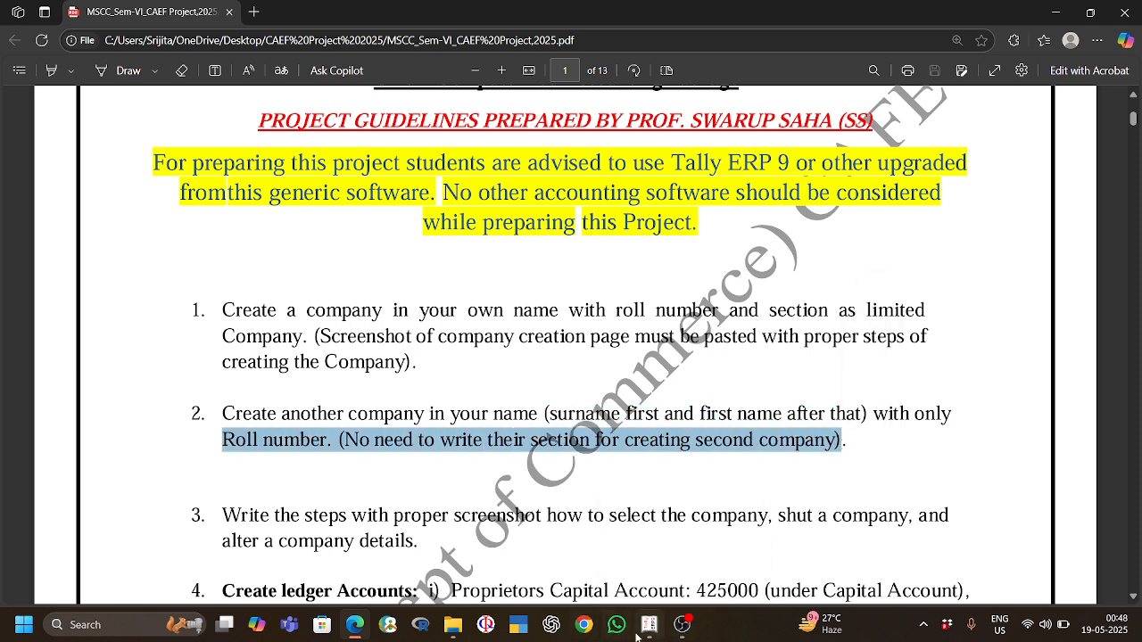
{"action": "left_click", "coordinate": [643, 578]}
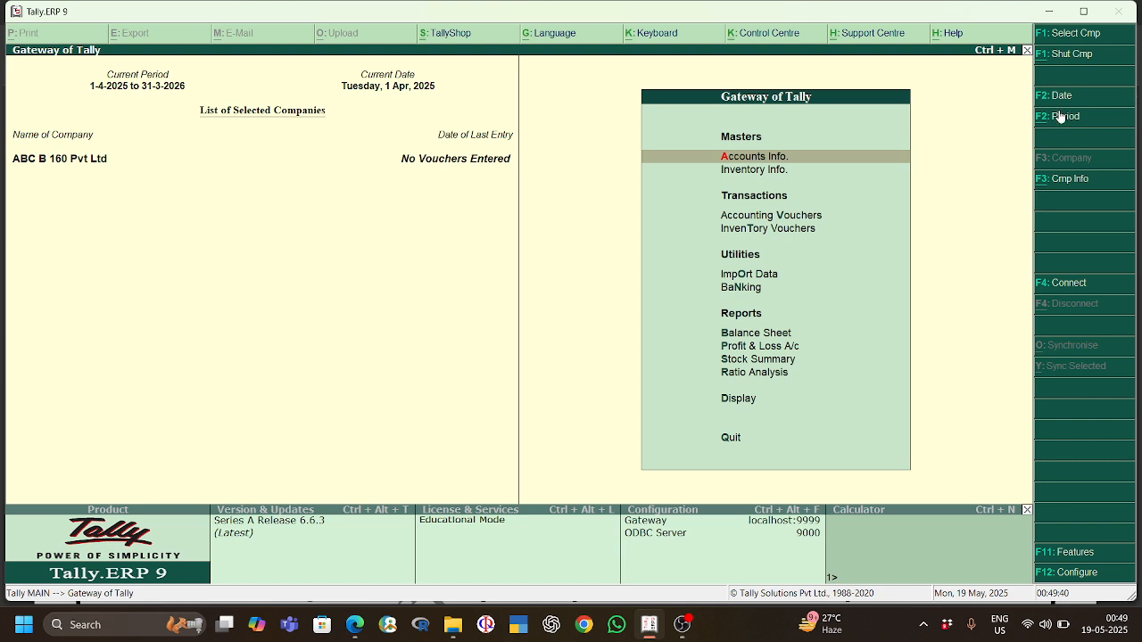
{"action": "key", "text": "Escape"}
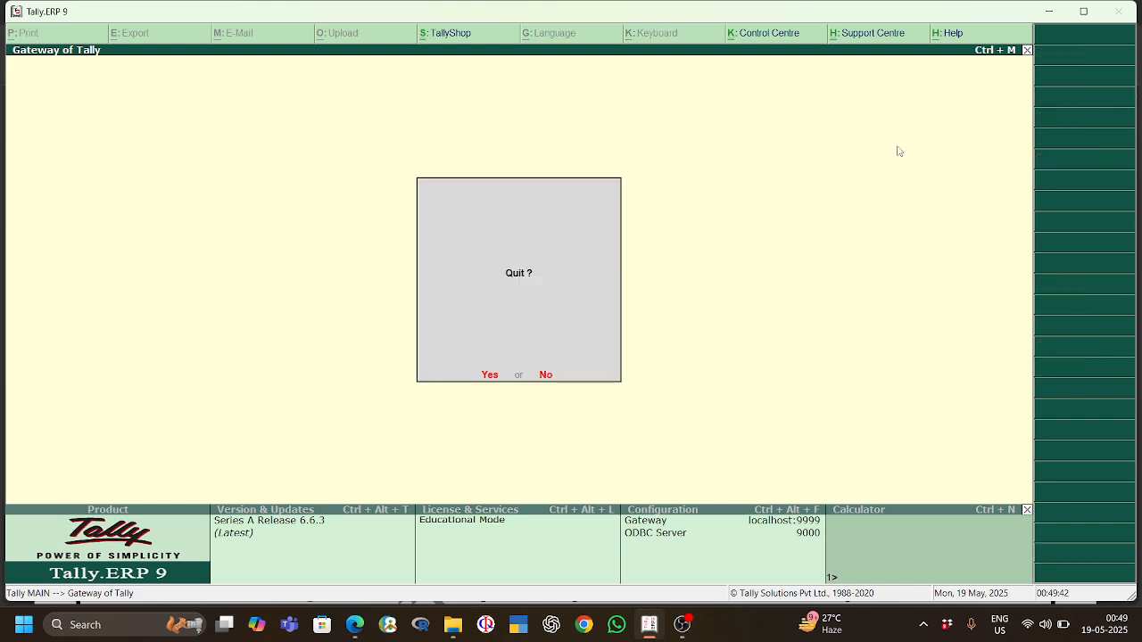
{"action": "left_click", "coordinate": [492, 377]}
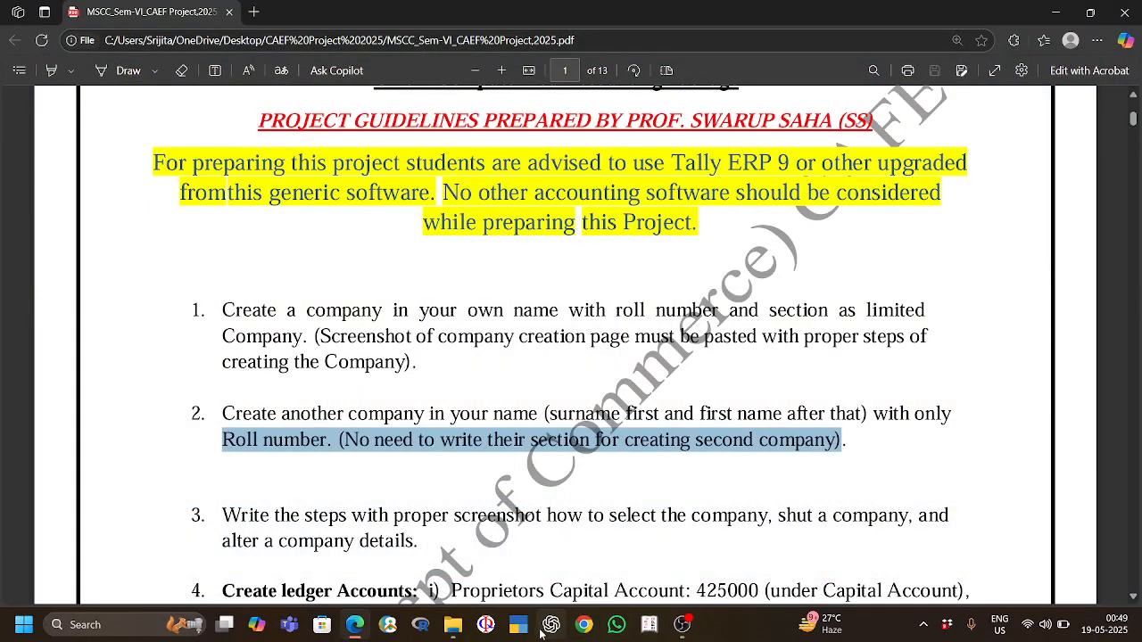
Relaunch Tally.ERP 9 and continue in Educational Mode, staying in the program at the quit prompt.
{"action": "left_click", "coordinate": [657, 628]}
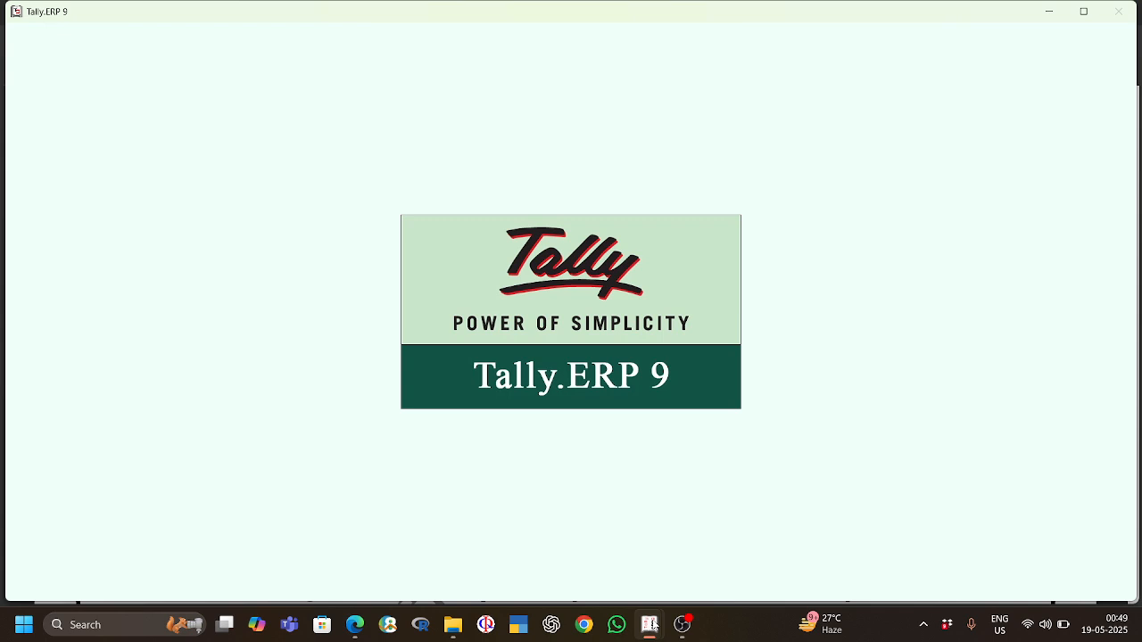
{"action": "key", "text": "Down"}
{"action": "key", "text": "Down"}
{"action": "key", "text": "Down"}
{"action": "key", "text": "Down"}
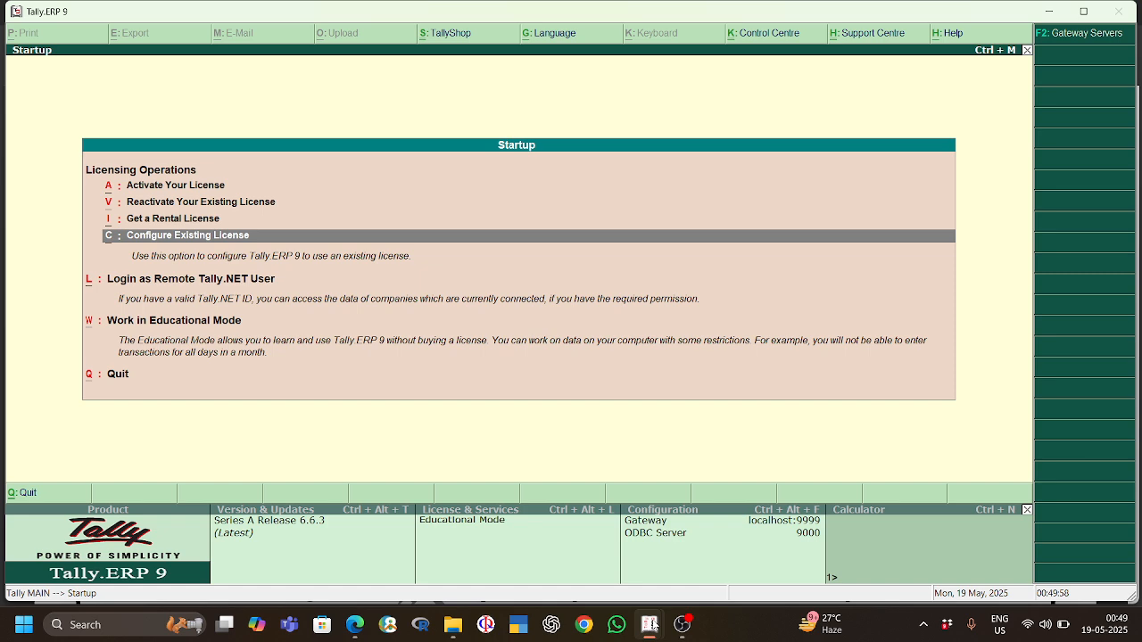
{"action": "key", "text": "Return"}
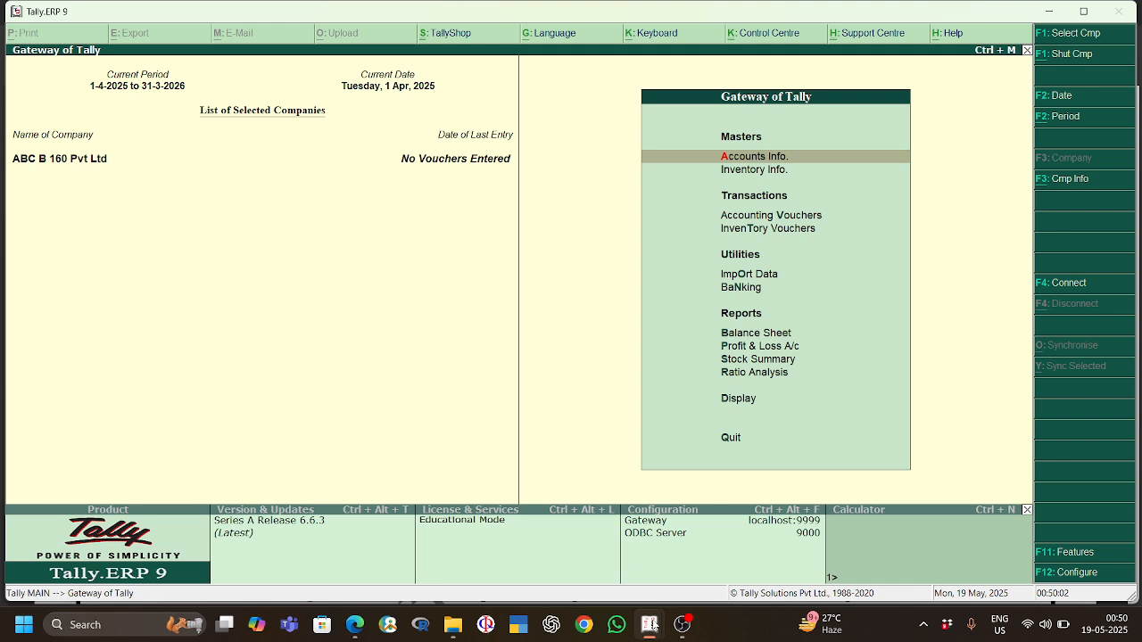
{"action": "key", "text": "Escape"}
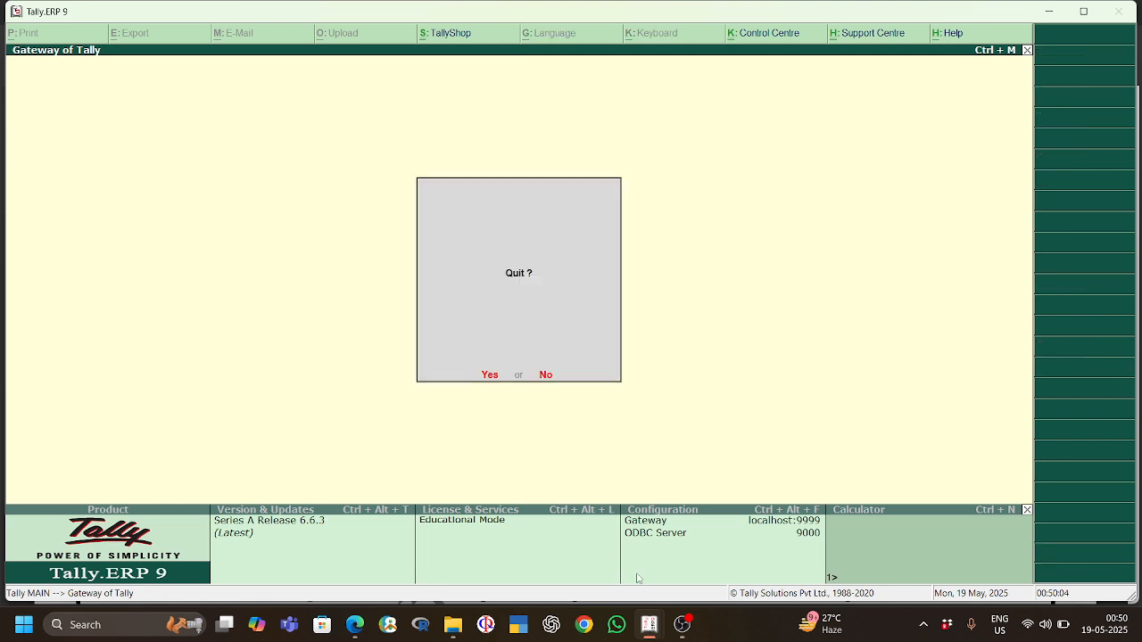
{"action": "key", "text": "n"}
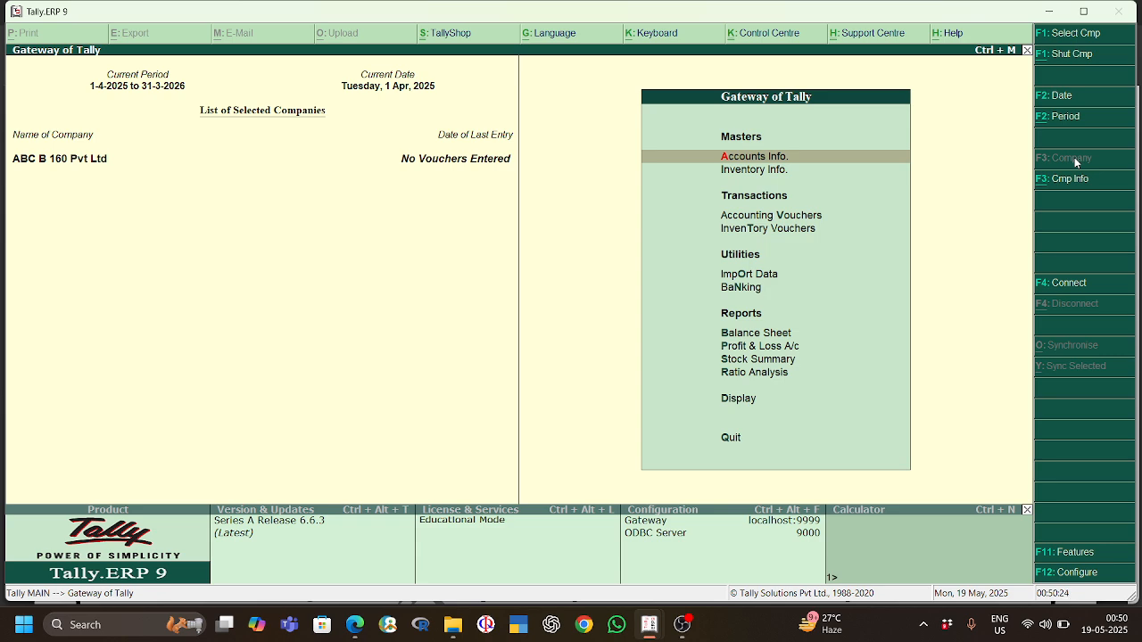
Start creating a second company and name it Cba 160 Pvt Ltd.
{"action": "key", "text": "alt+F3"}
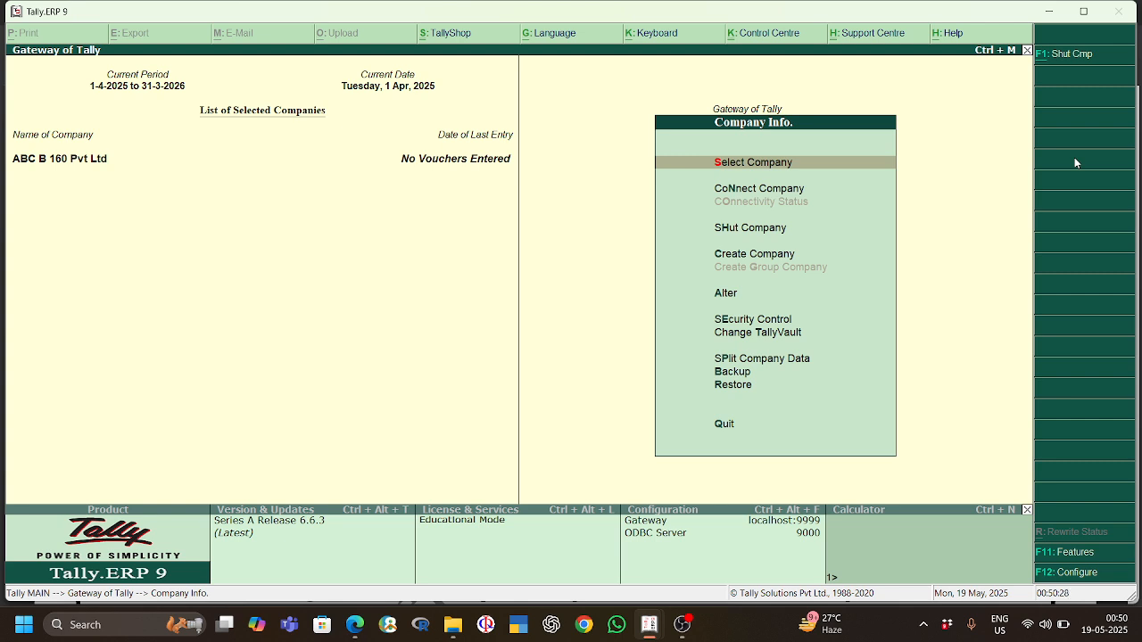
{"action": "key", "text": "Down"}
{"action": "key", "text": "Down"}
{"action": "key", "text": "Down"}
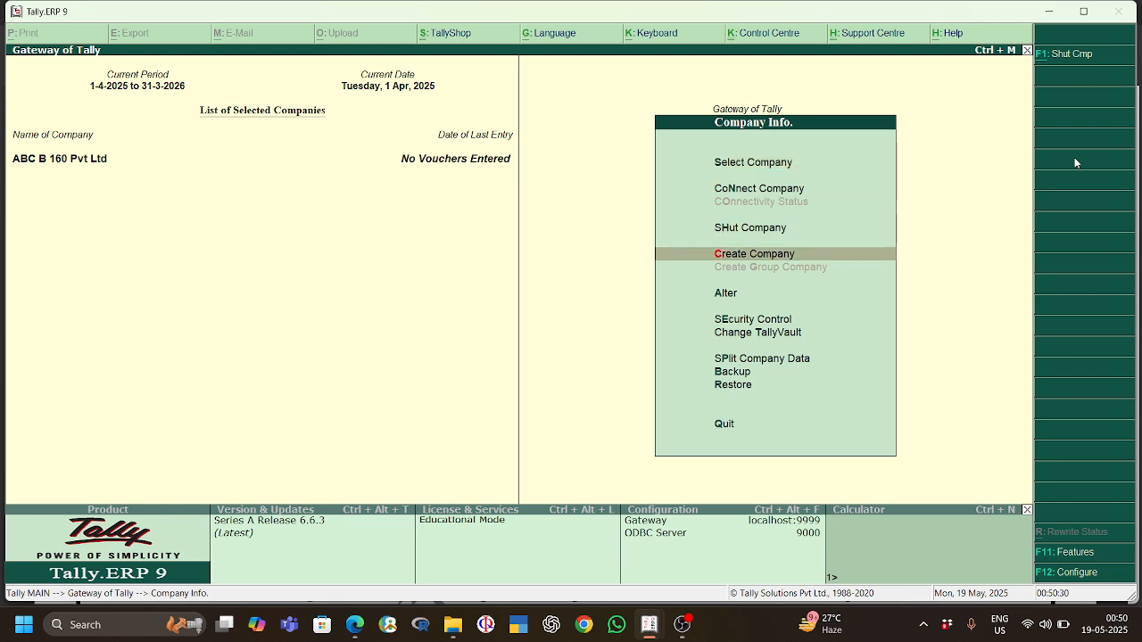
{"action": "key", "text": "Return"}
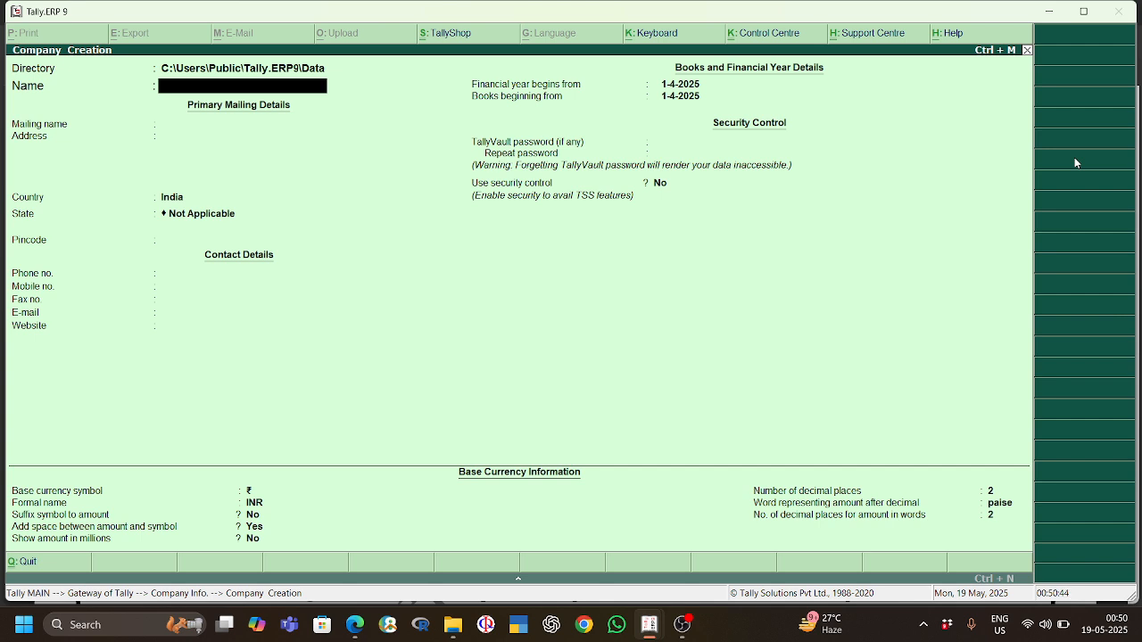
{"action": "type", "text": "Cba 160 Pvt Ltd"}
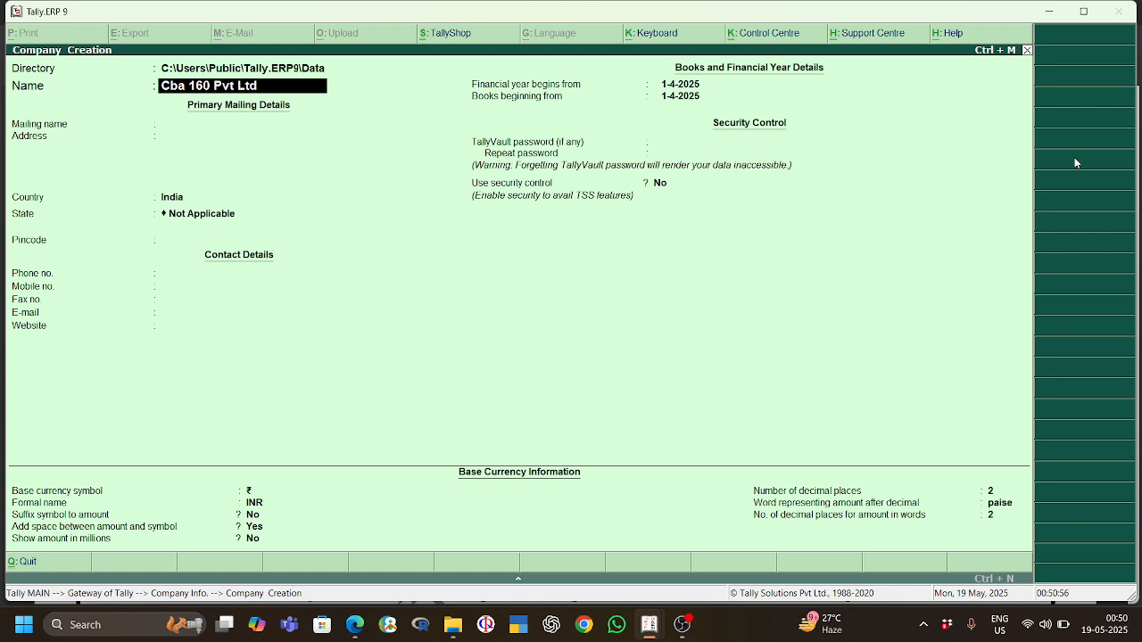
{"action": "key", "text": "Return"}
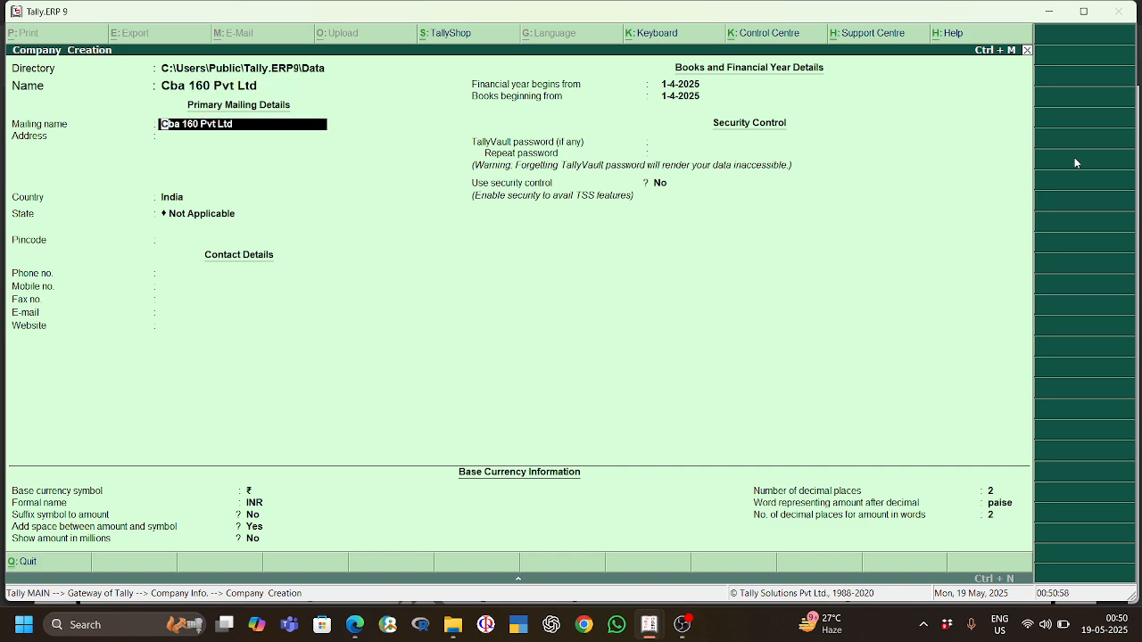
Enter the mailing name and address of the new company.
{"action": "type", "text": "B Sarkar"}
{"action": "key", "text": "Return"}
{"action": "type", "text": "Sh"}
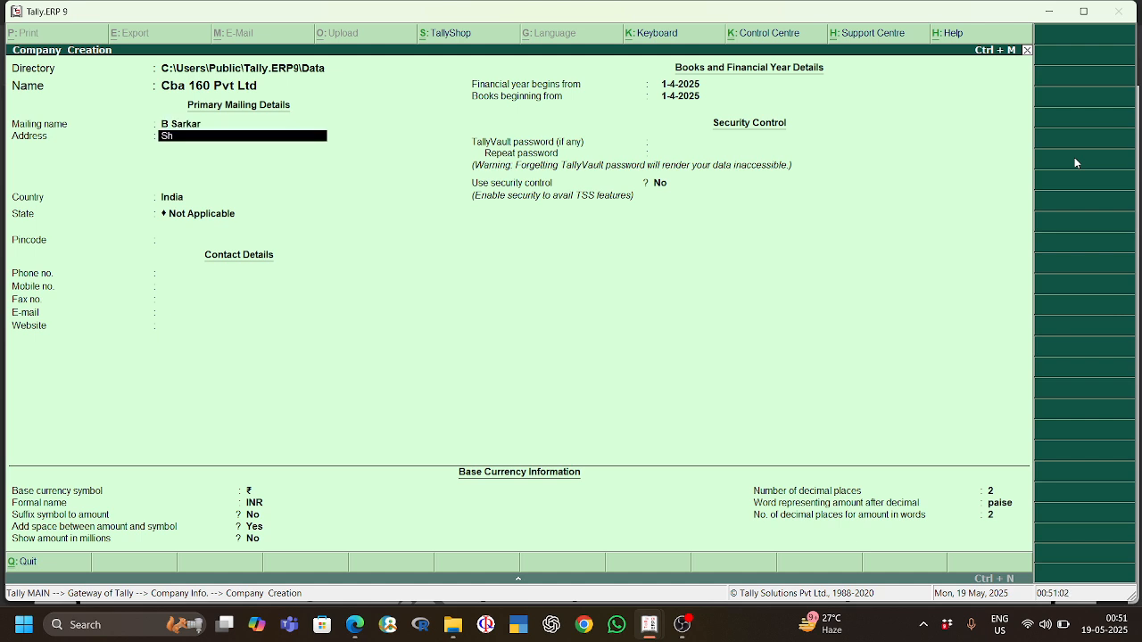
{"action": "type", "text": "ymabazar"}
{"action": "key", "text": "Return"}
{"action": "key", "text": "Return"}
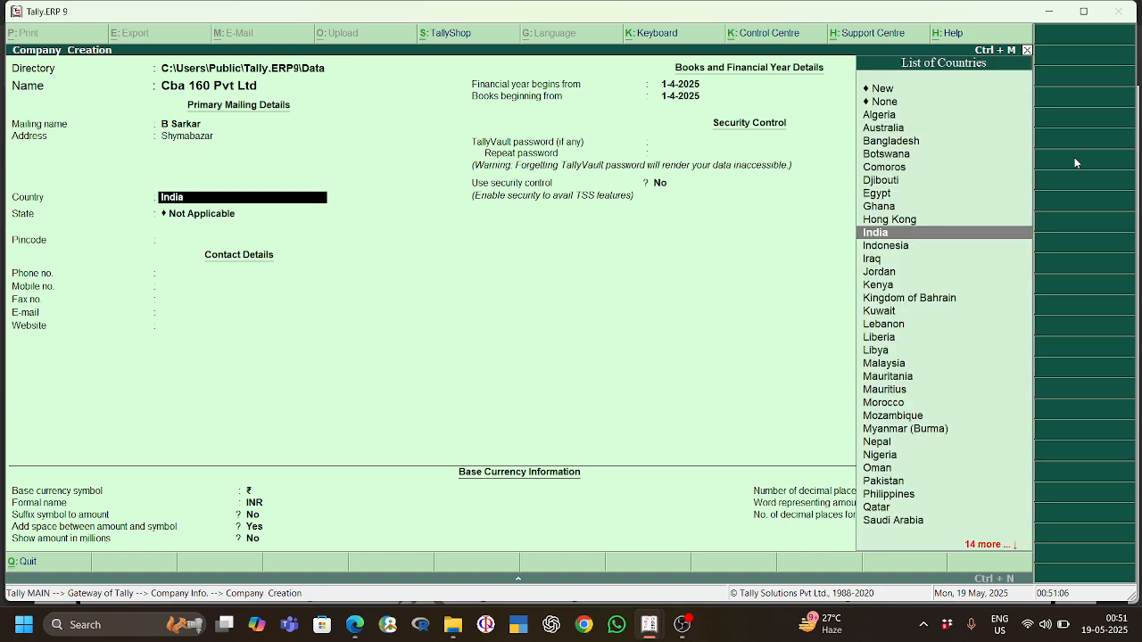
Set the country to India and the state to West Bengal, and enter the company's pincode and phone number.
{"action": "key", "text": "Return"}
{"action": "type", "text": "We"}
{"action": "key", "text": "Return"}
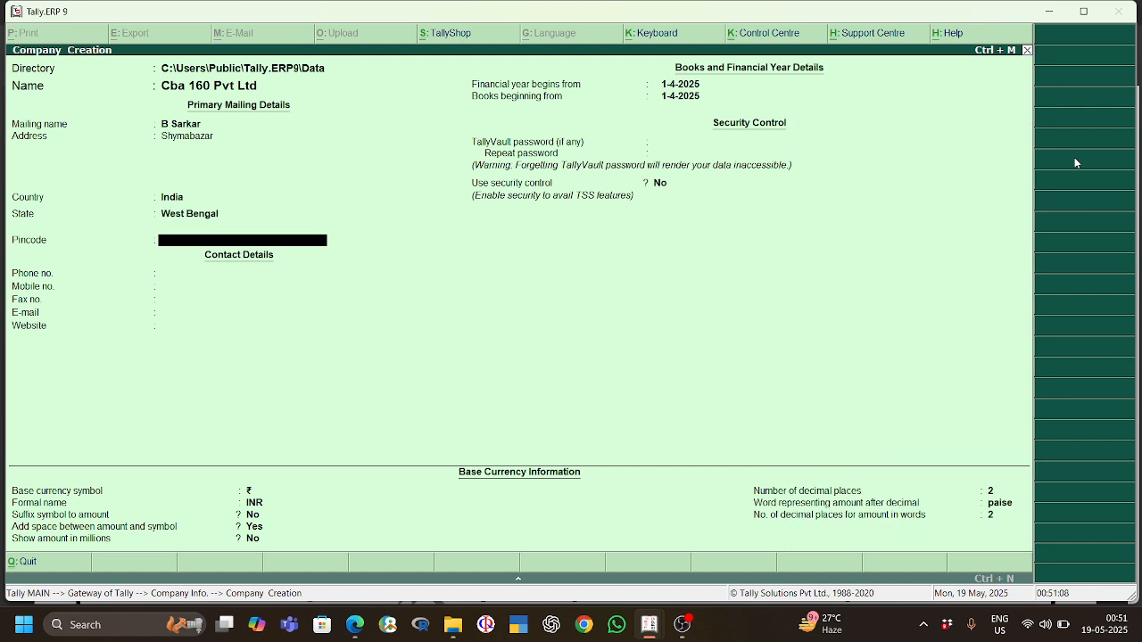
{"action": "type", "text": "700003"}
{"action": "key", "text": "Return"}
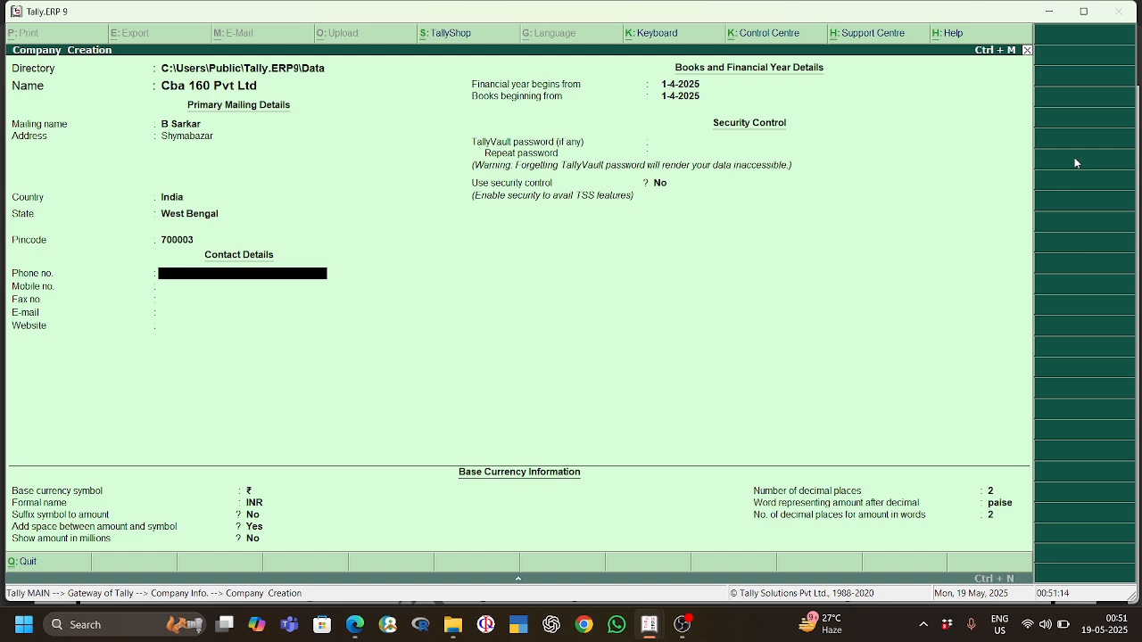
{"action": "type", "text": "121345678"}
{"action": "key", "text": "Return"}
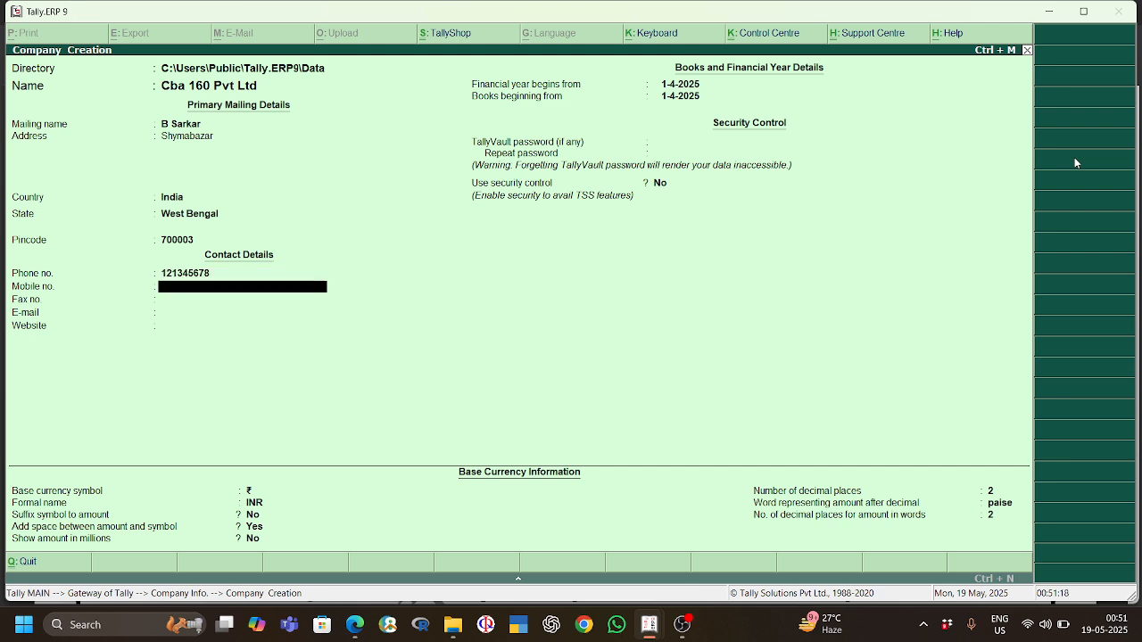
Leave the remaining contact fields and TallyVault password blank, accepting 1-4-2025 for the financial year and books and No for security control.
{"action": "key", "text": "Return"}
{"action": "key", "text": "Return"}
{"action": "key", "text": "Return"}
{"action": "key", "text": "Return"}
{"action": "key", "text": "Return"}
{"action": "key", "text": "Return"}
{"action": "key", "text": "Return"}
{"action": "key", "text": "Return"}
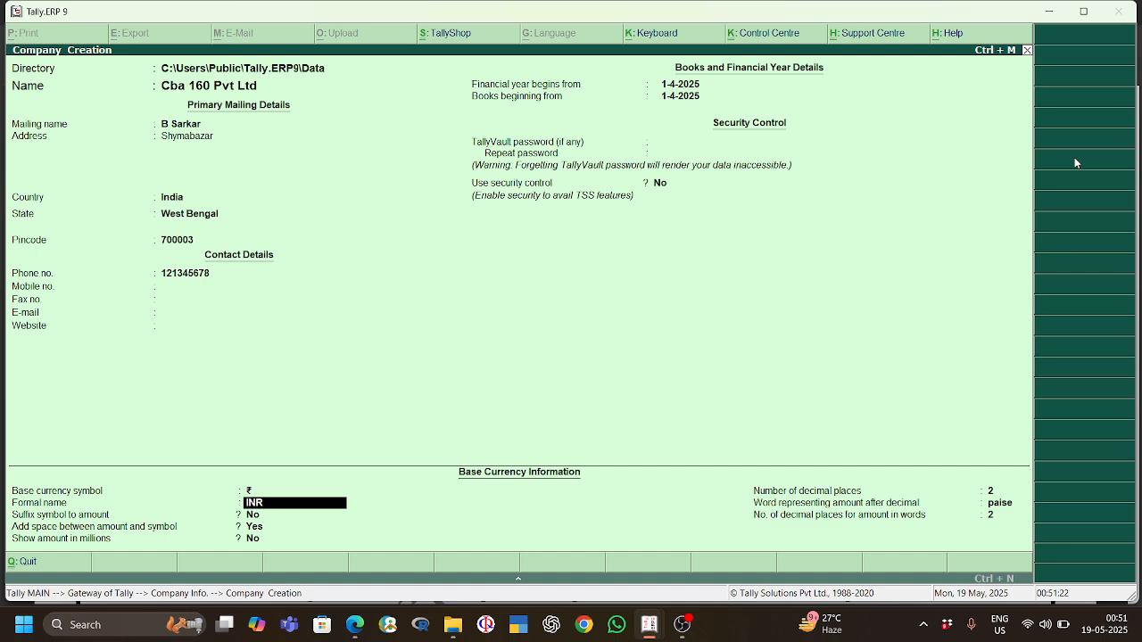
Accept the default INR formal name, number format and paise settings, and save Cba 160 Pvt Ltd.
{"action": "key", "text": "Return"}
{"action": "key", "text": "Return"}
{"action": "key", "text": "Return"}
{"action": "key", "text": "Return"}
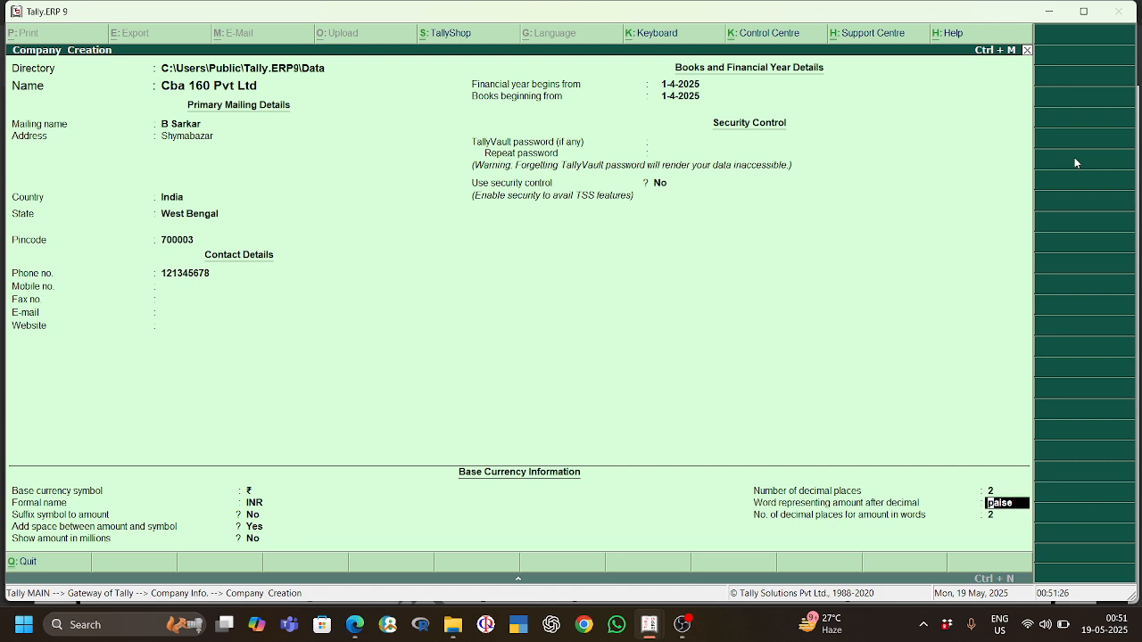
{"action": "key", "text": "Return"}
{"action": "key", "text": "Return"}
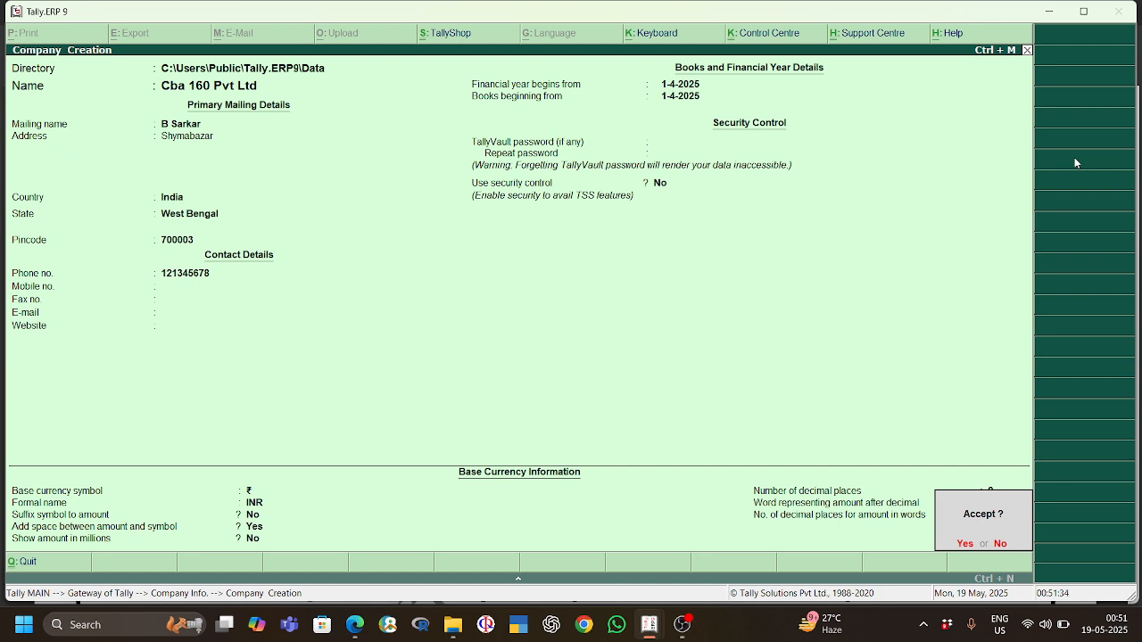
{"action": "key", "text": "Return"}
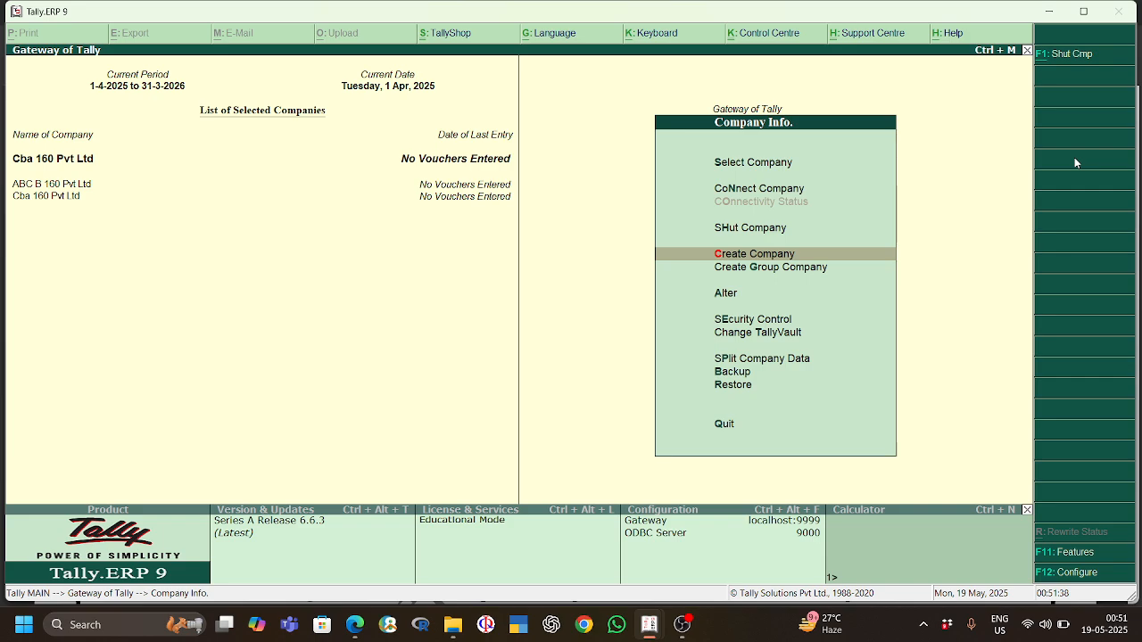
Switch to the project PDF in Edge to read task 3 on selecting, shutting and altering a company, and return to Tally.ERP 9.
{"action": "left_click", "coordinate": [355, 625]}
{"action": "left_click", "coordinate": [353, 492]}
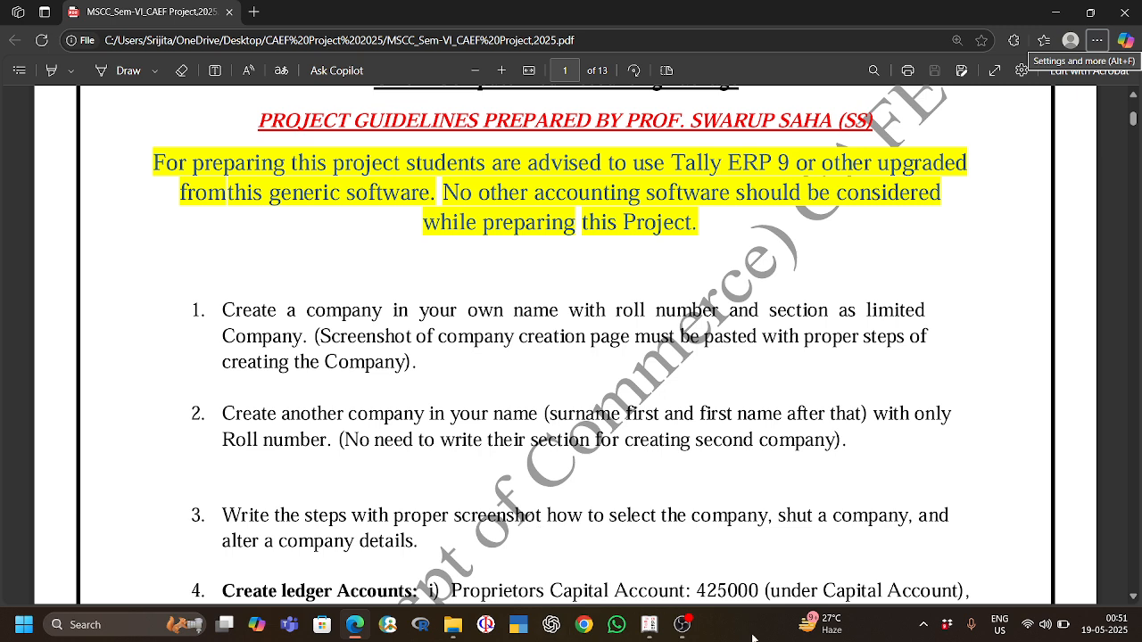
{"action": "left_click", "coordinate": [650, 625]}
{"action": "left_click", "coordinate": [711, 589]}
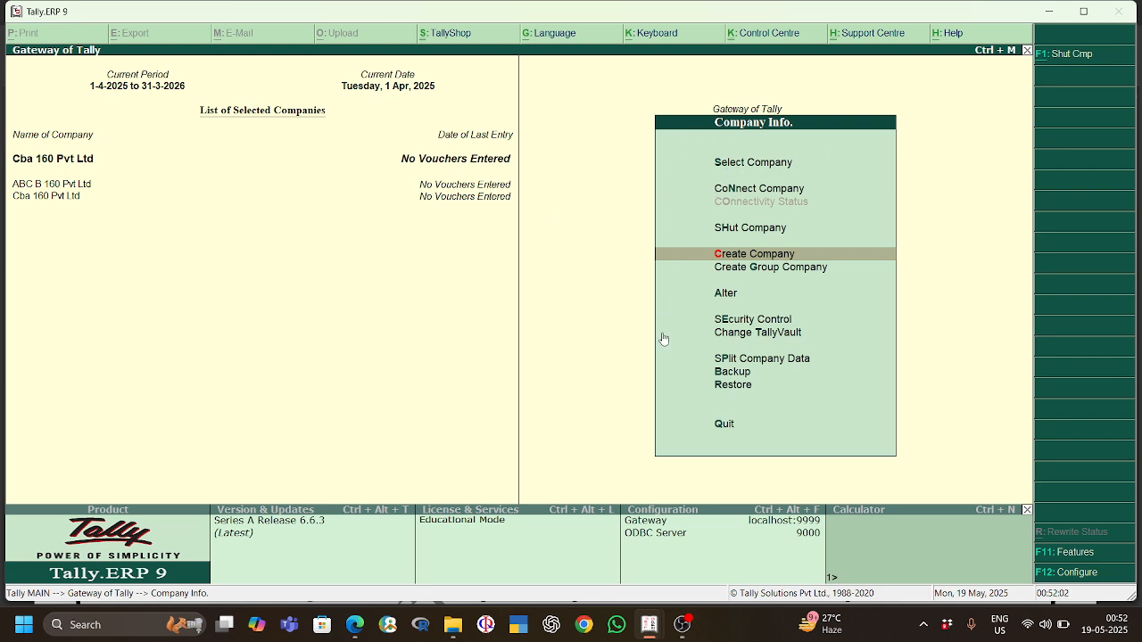
View the companies available for selection and leave the list without choosing one.
{"action": "key", "text": "Up"}
{"action": "key", "text": "Up"}
{"action": "key", "text": "Up"}
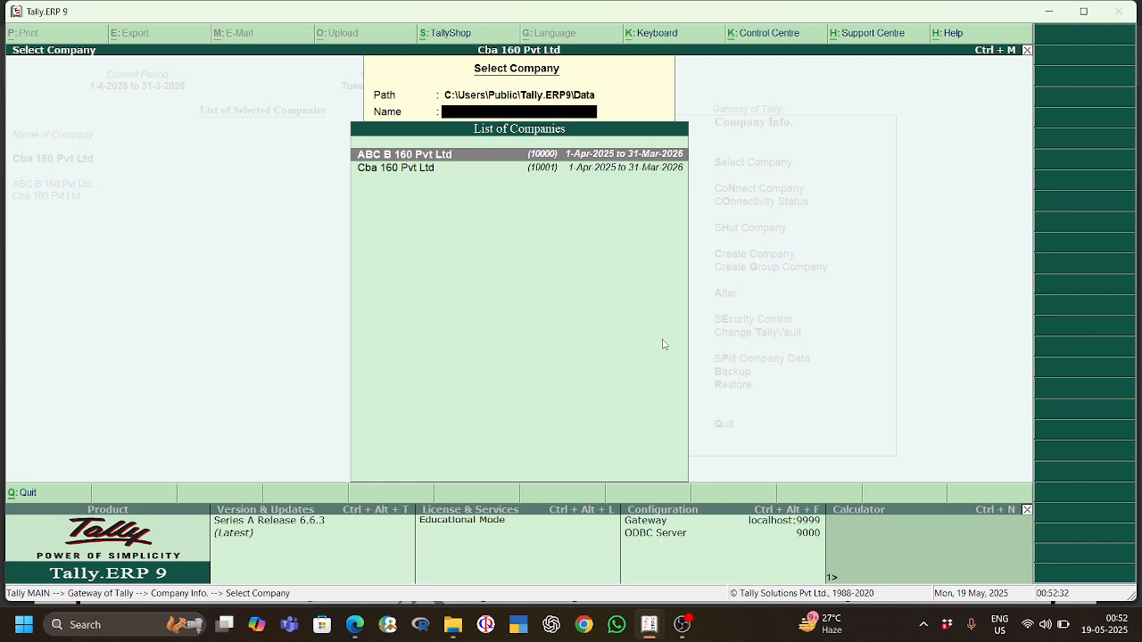
{"action": "key", "text": "Escape"}
{"action": "key", "text": "Down"}
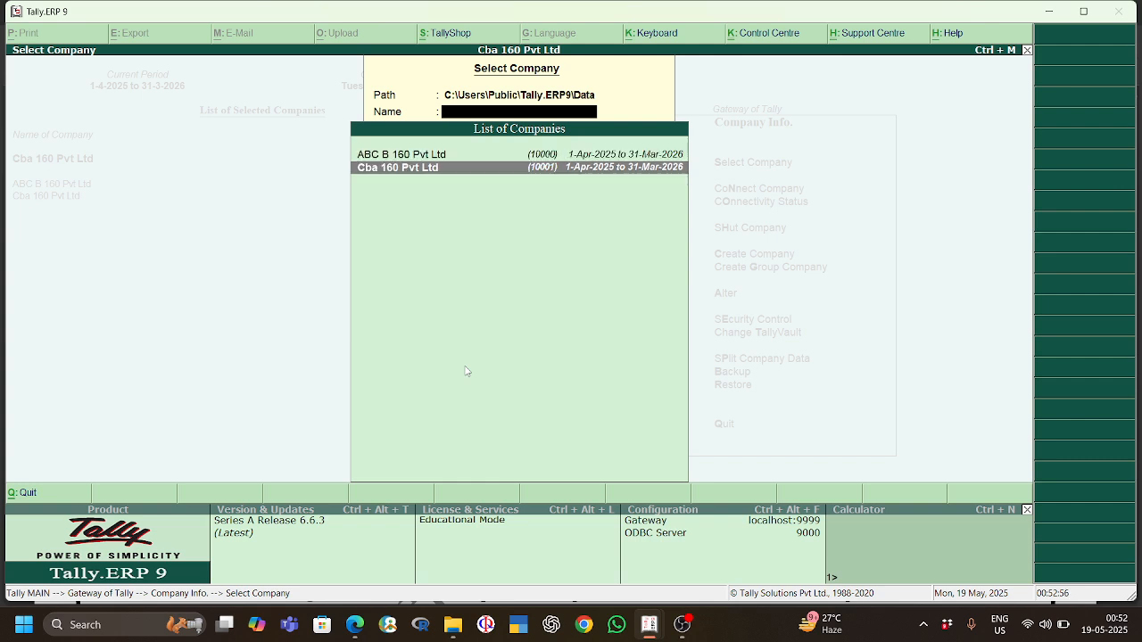
{"action": "key", "text": "Up"}
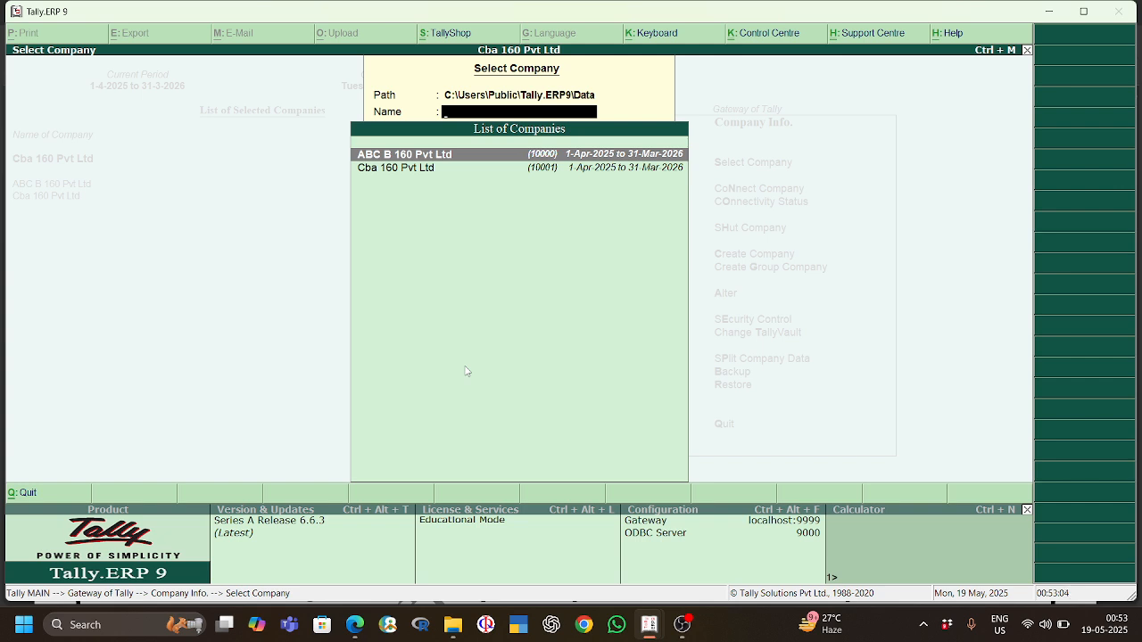
{"action": "key", "text": "Escape"}
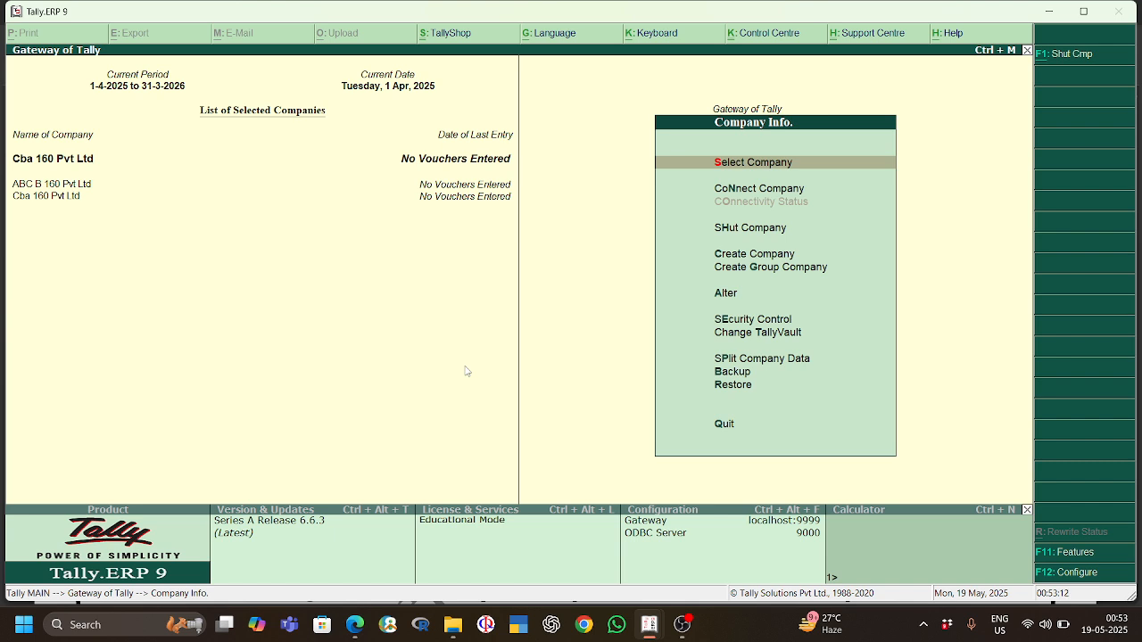
Shut the company Cba 160 Pvt Ltd.
{"action": "key", "text": "Down"}
{"action": "key", "text": "Down"}
{"action": "key", "text": "Down"}
{"action": "key", "text": "Up"}
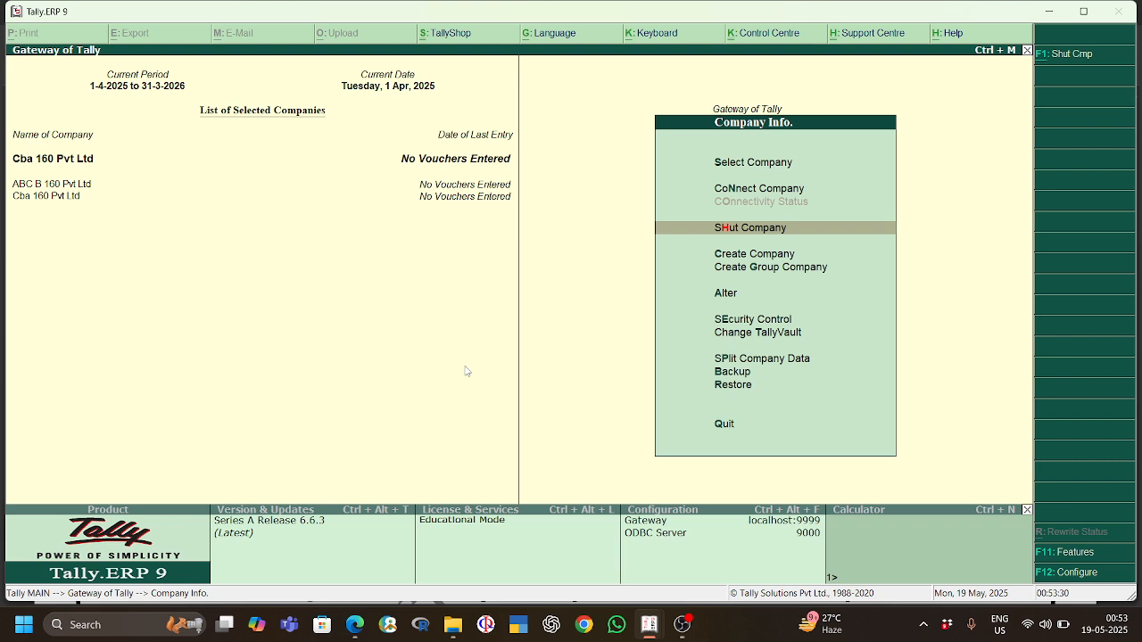
{"action": "key", "text": "Return"}
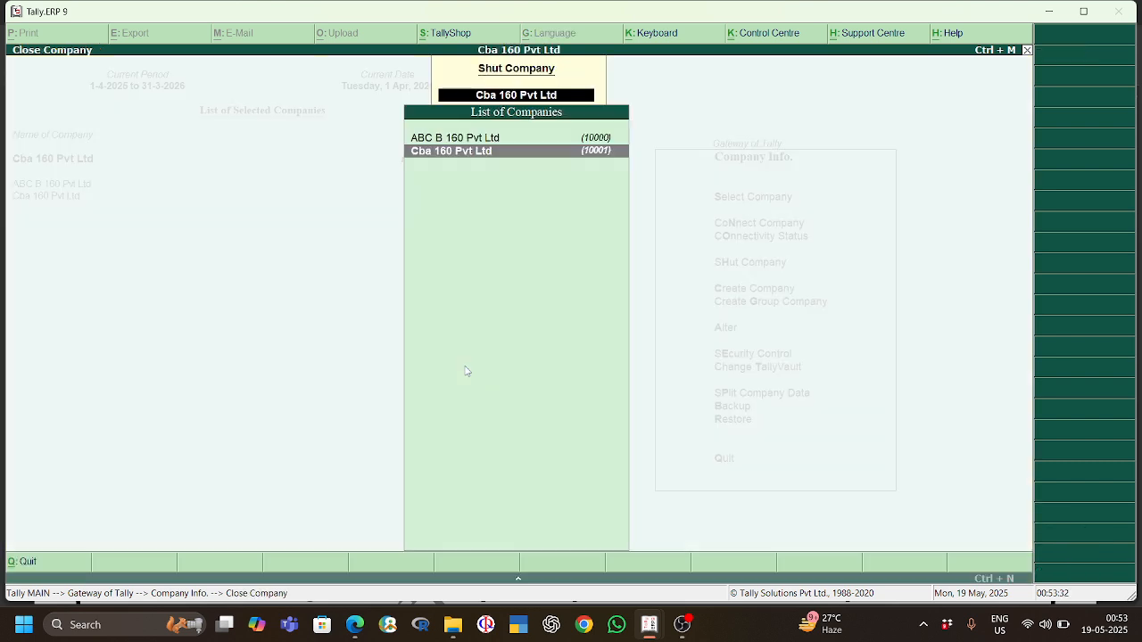
{"action": "key", "text": "Up"}
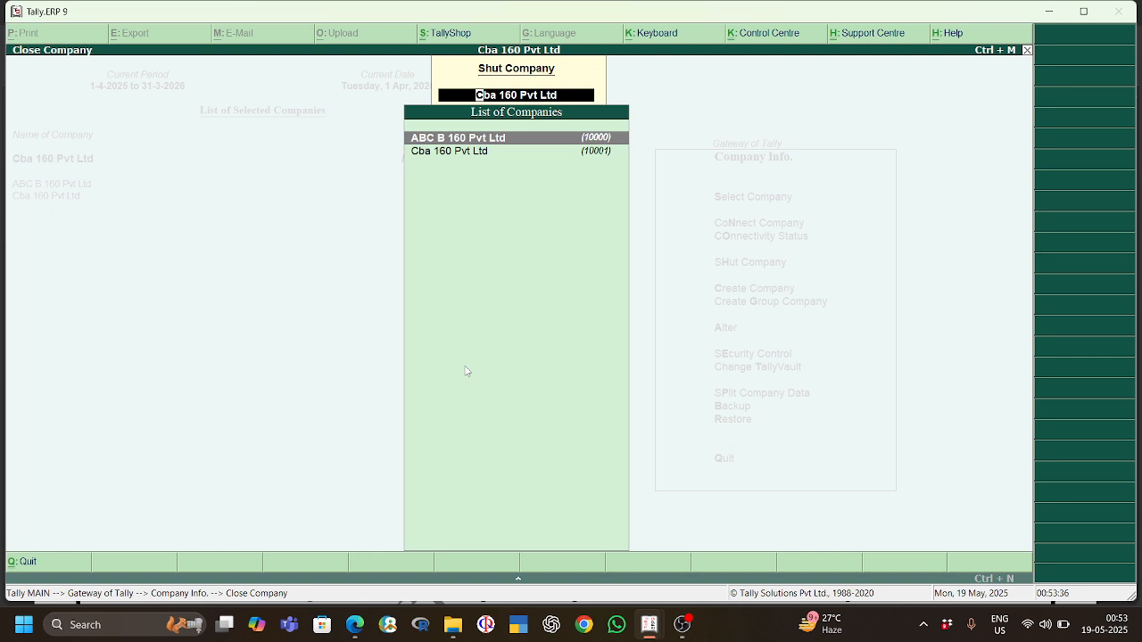
{"action": "key", "text": "Down"}
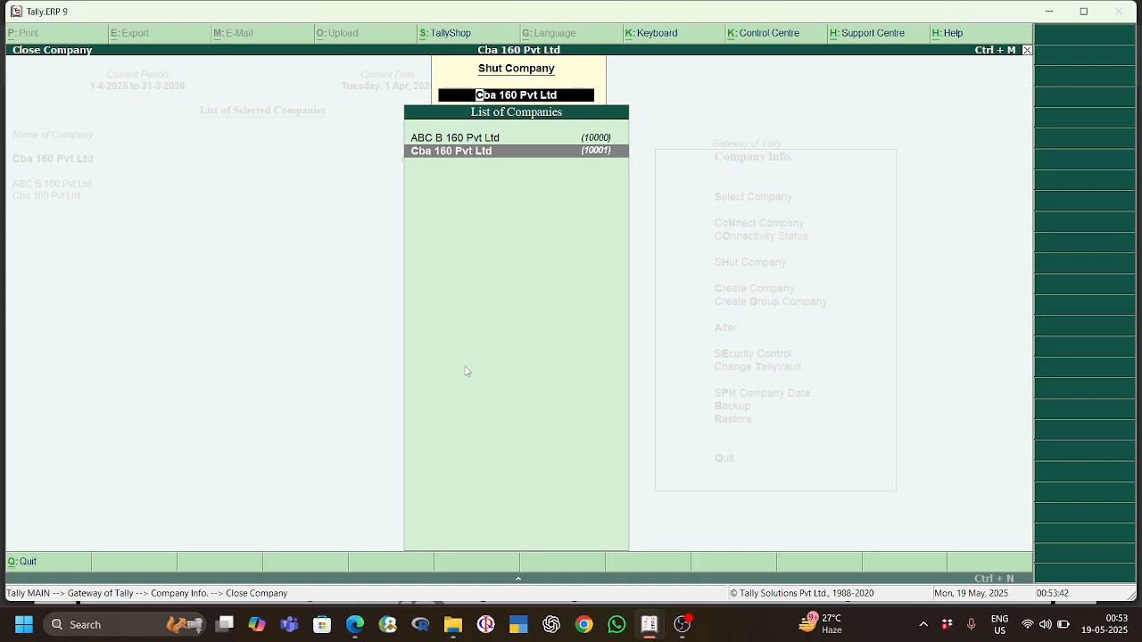
{"action": "key", "text": "Return"}
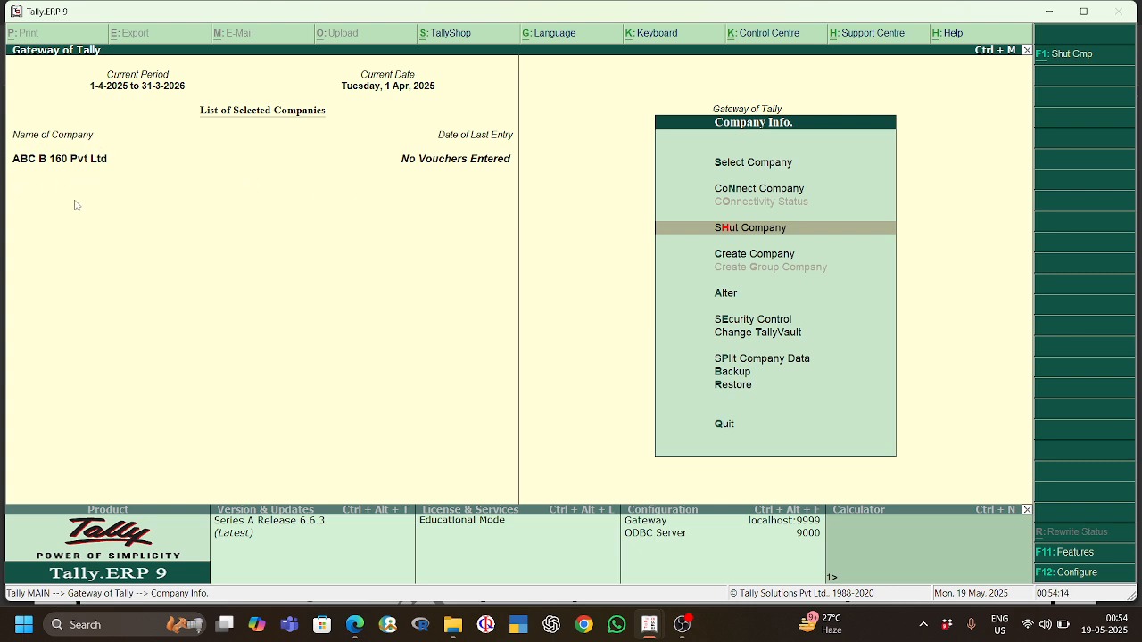
Open the company ABC B 160 Pvt Ltd for alteration.
{"action": "key", "text": "Down"}
{"action": "key", "text": "Down"}
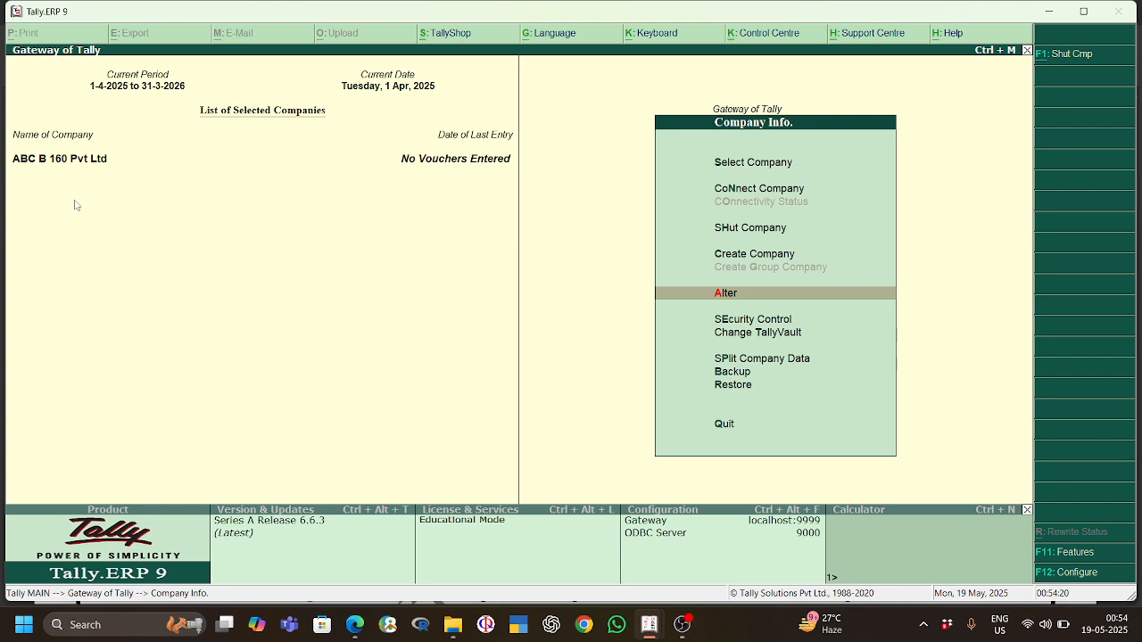
{"action": "key", "text": "Return"}
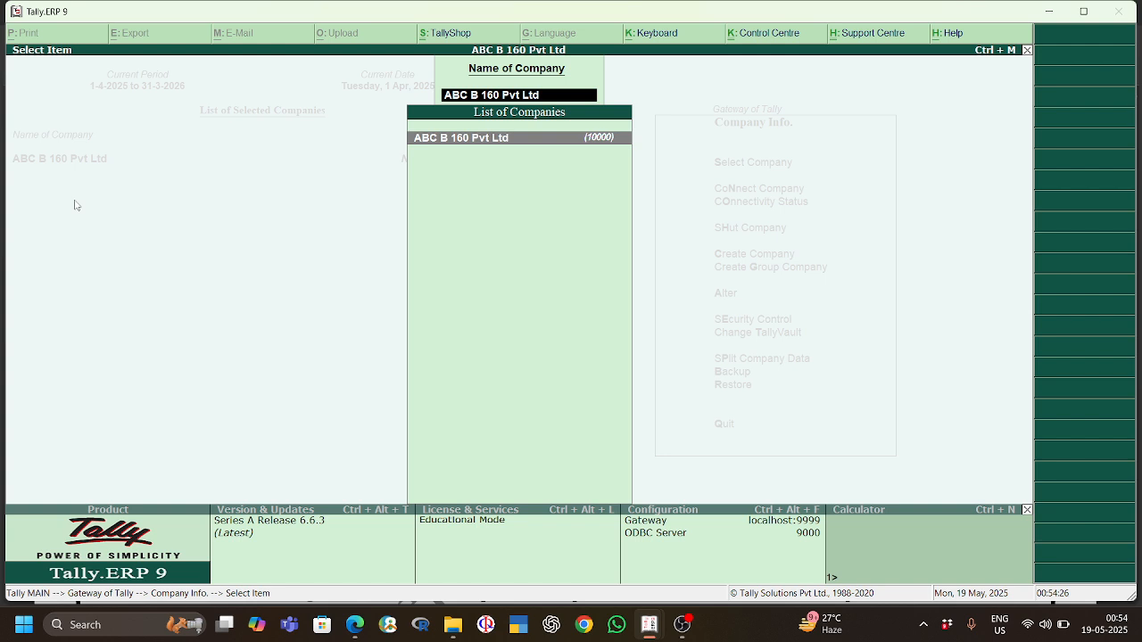
{"action": "key", "text": "Return"}
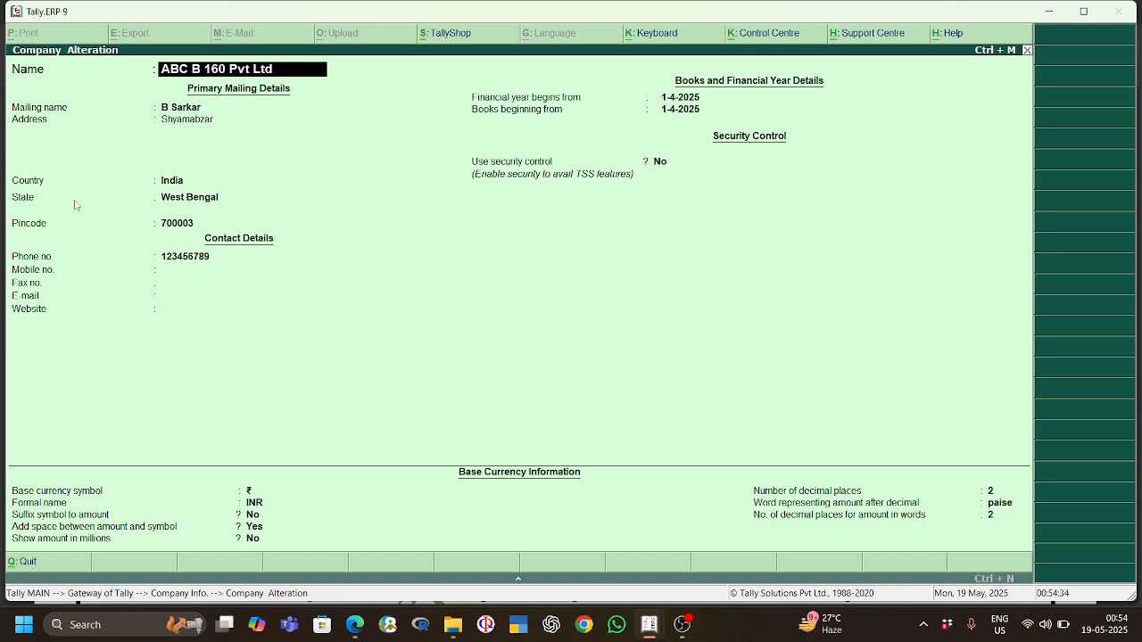
Replace the surname in the company's mailing name, keeping the company name, address, country India and state West Bengal.
{"action": "key", "text": "Return"}
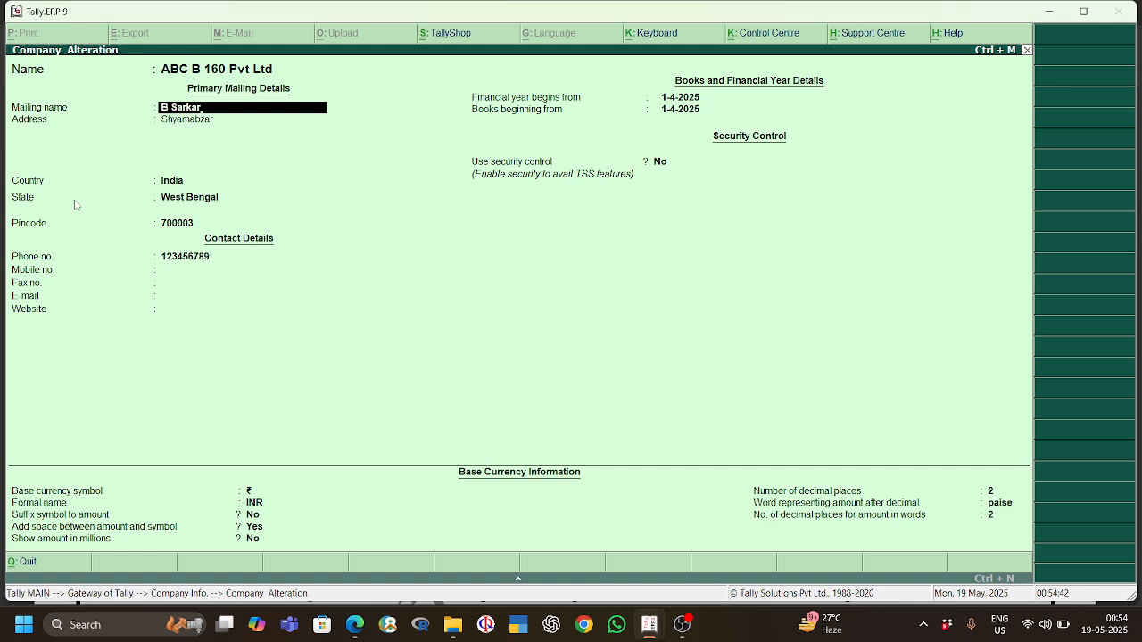
{"action": "key", "text": "BackSpace"}
{"action": "key", "text": "BackSpace"}
{"action": "key", "text": "BackSpace"}
{"action": "key", "text": "BackSpace"}
{"action": "key", "text": "BackSpace"}
{"action": "key", "text": "BackSpace"}
{"action": "type", "text": "hatter"}
{"action": "key", "text": "Return"}
{"action": "key", "text": "Return"}
{"action": "key", "text": "Return"}
{"action": "key", "text": "Return"}
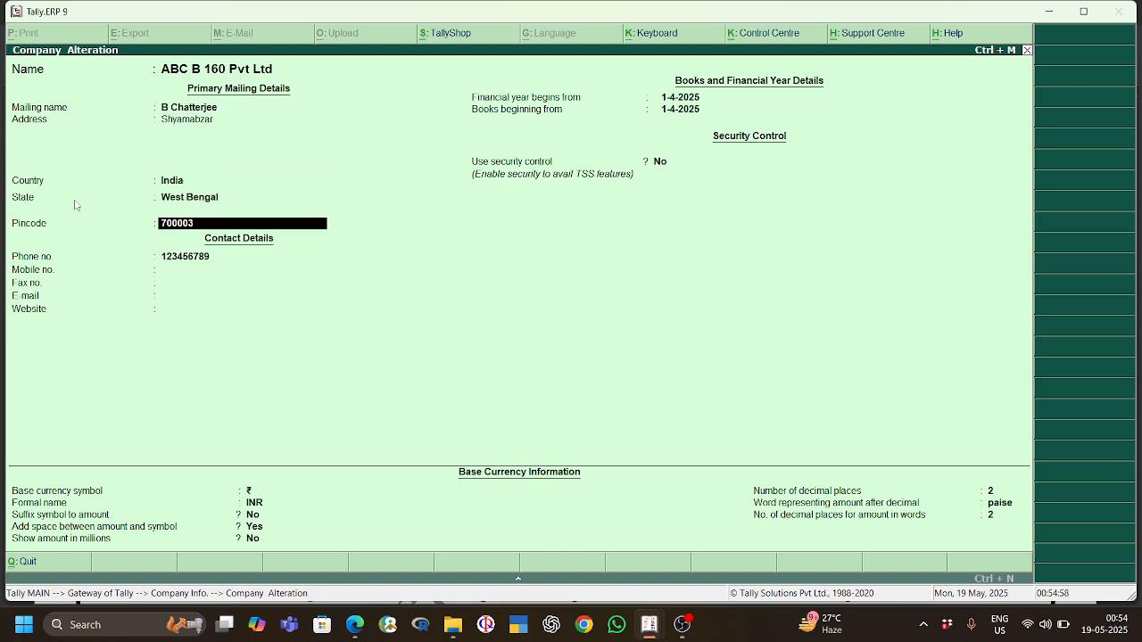
Replace the pincode in the company's mailing details with the new postal code and dismiss the energy saver notification.
{"action": "type", "text": "700030"}
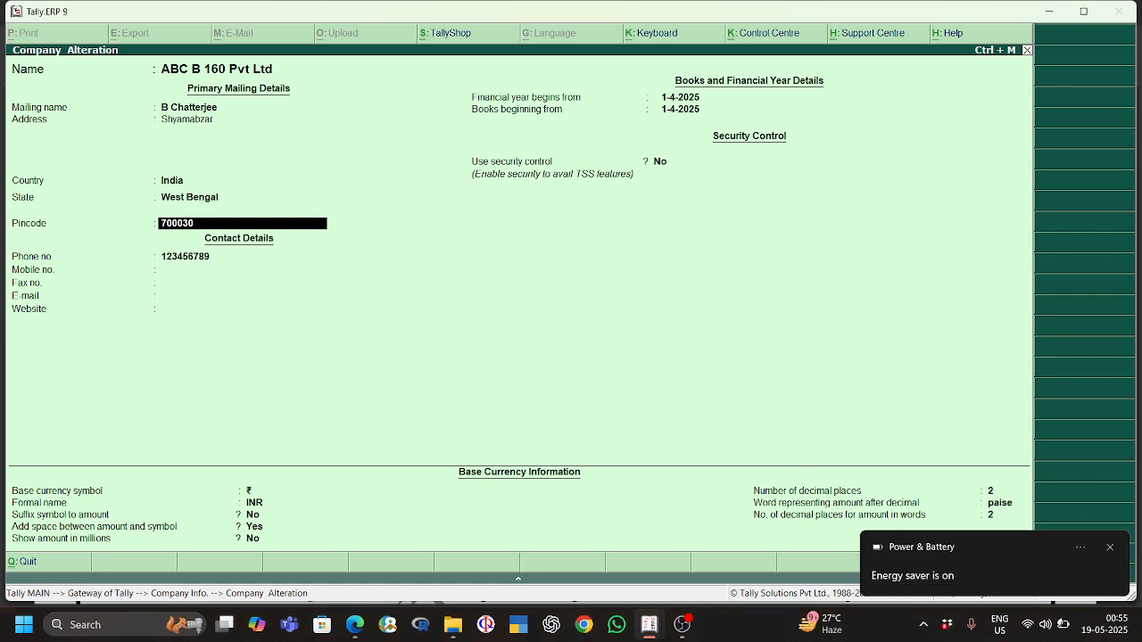
{"action": "left_click", "coordinate": [1111, 548]}
{"action": "key", "text": "Return"}
{"action": "key", "text": "Return"}
{"action": "key", "text": "Return"}
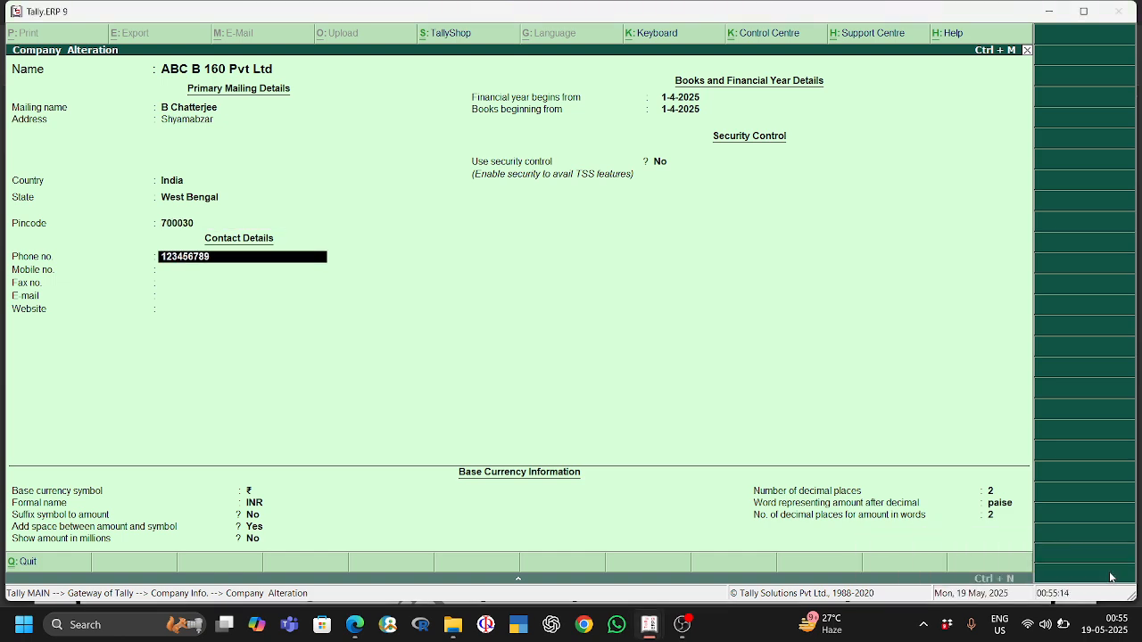
Keep the remaining contact, financial year, security control and base currency details as they are, proceeding to the acceptance prompt.
{"action": "key", "text": "Return"}
{"action": "key", "text": "Return"}
{"action": "key", "text": "Return"}
{"action": "key", "text": "Return"}
{"action": "key", "text": "Return"}
{"action": "key", "text": "Return"}
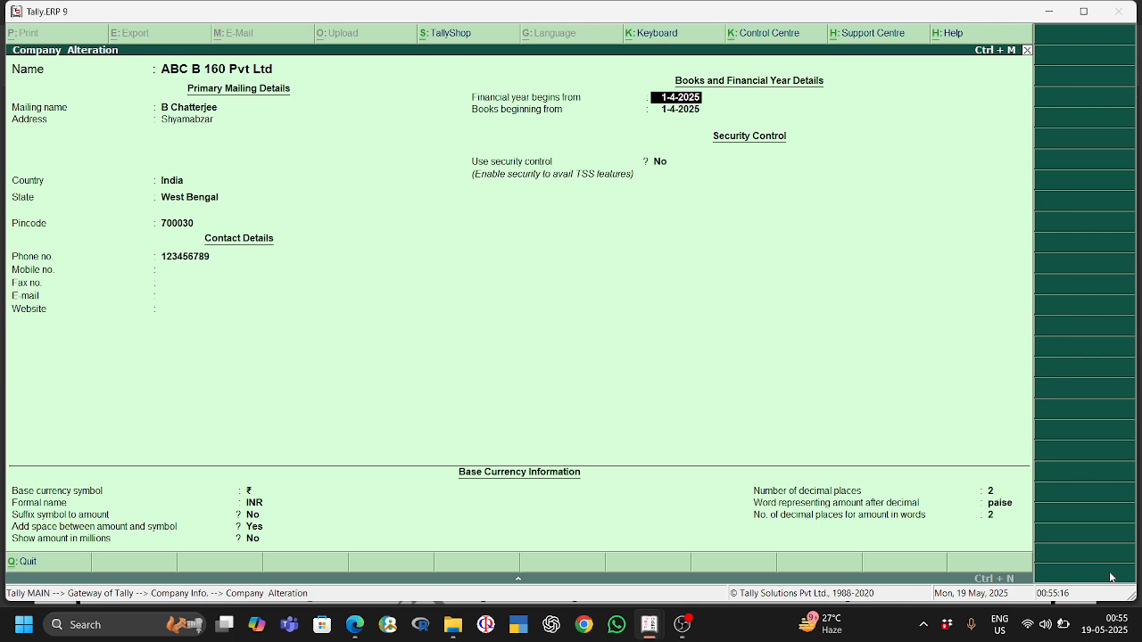
{"action": "key", "text": "Return"}
{"action": "key", "text": "Return"}
{"action": "key", "text": "Return"}
{"action": "key", "text": "Return"}
{"action": "key", "text": "Return"}
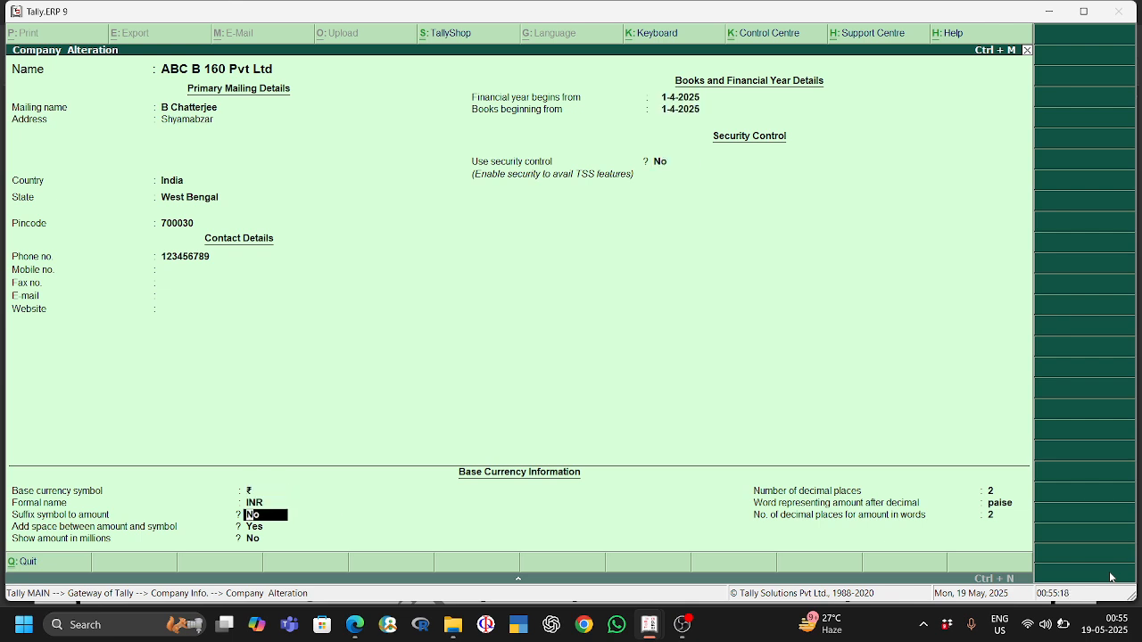
{"action": "key", "text": "Return"}
{"action": "key", "text": "Return"}
{"action": "key", "text": "Return"}
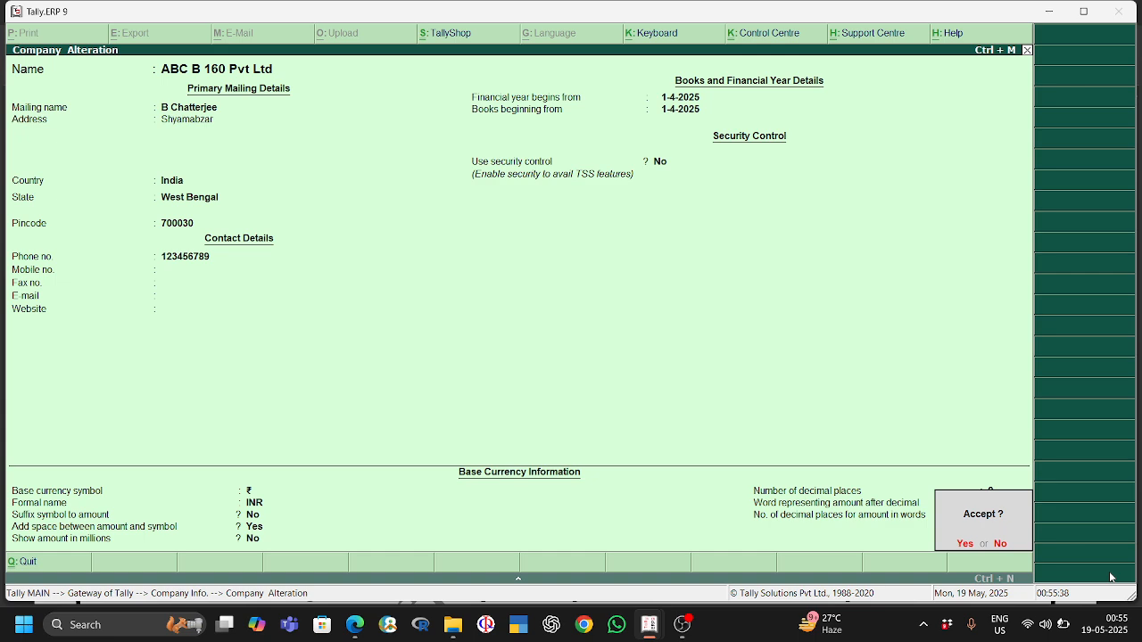
Switch to the project PDF in Microsoft Edge and review the tasks on ledger accounts, stock groups and purchase orders.
{"action": "left_click", "coordinate": [355, 627]}
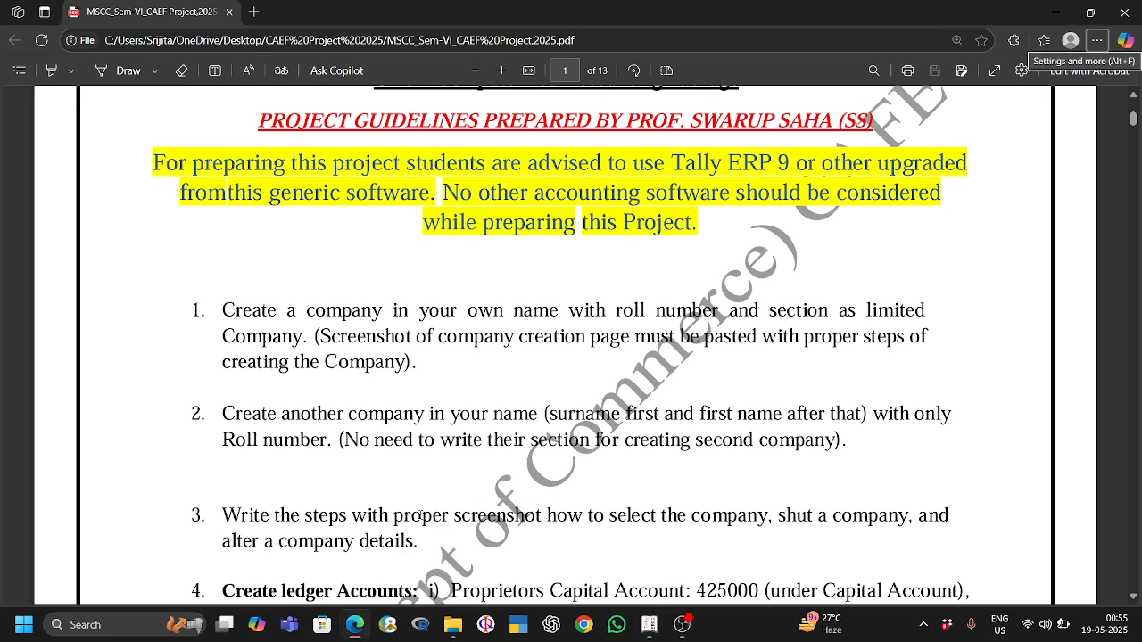
{"action": "scroll", "coordinate": [421, 515], "scroll_direction": "down", "scroll_amount": 6}
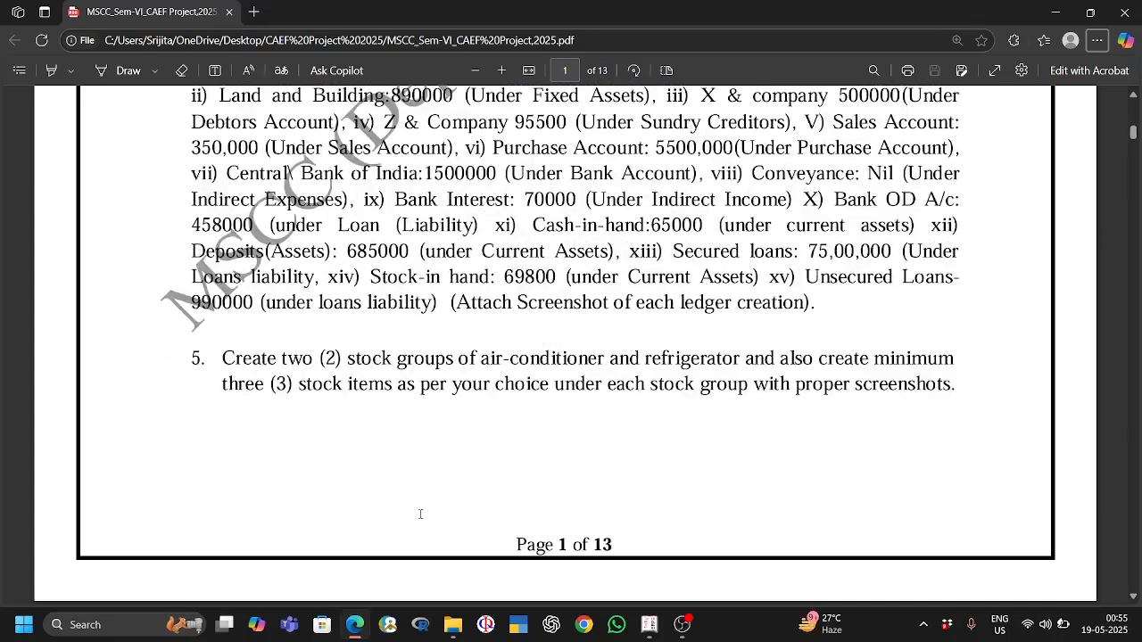
{"action": "scroll", "coordinate": [420, 515], "scroll_direction": "down", "scroll_amount": 3}
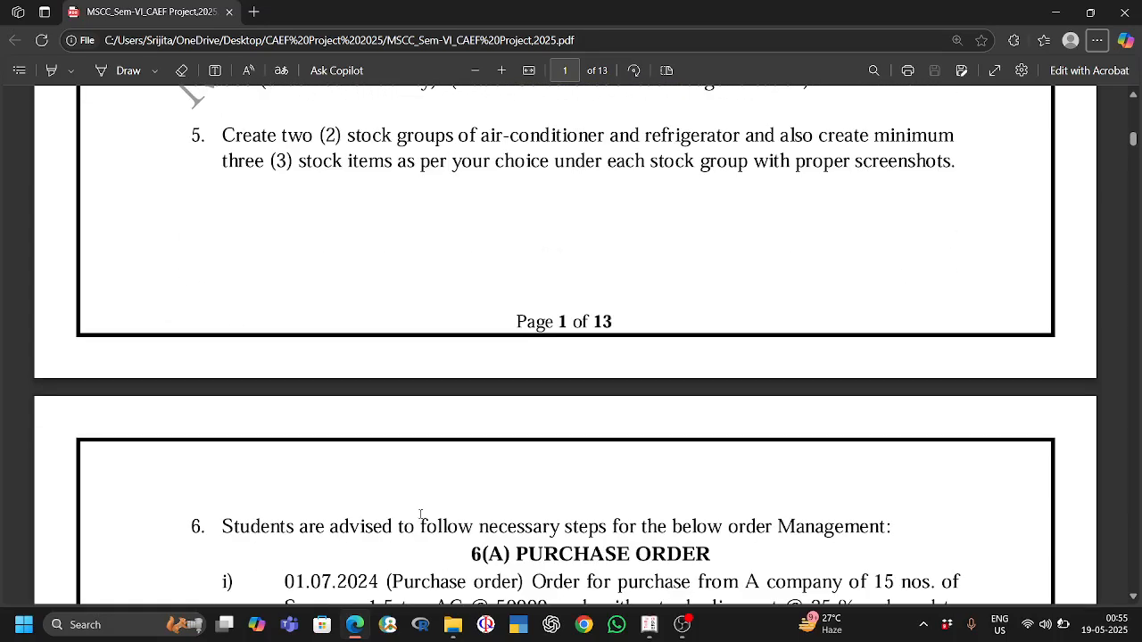
{"action": "scroll", "coordinate": [420, 515], "scroll_direction": "down", "scroll_amount": 2}
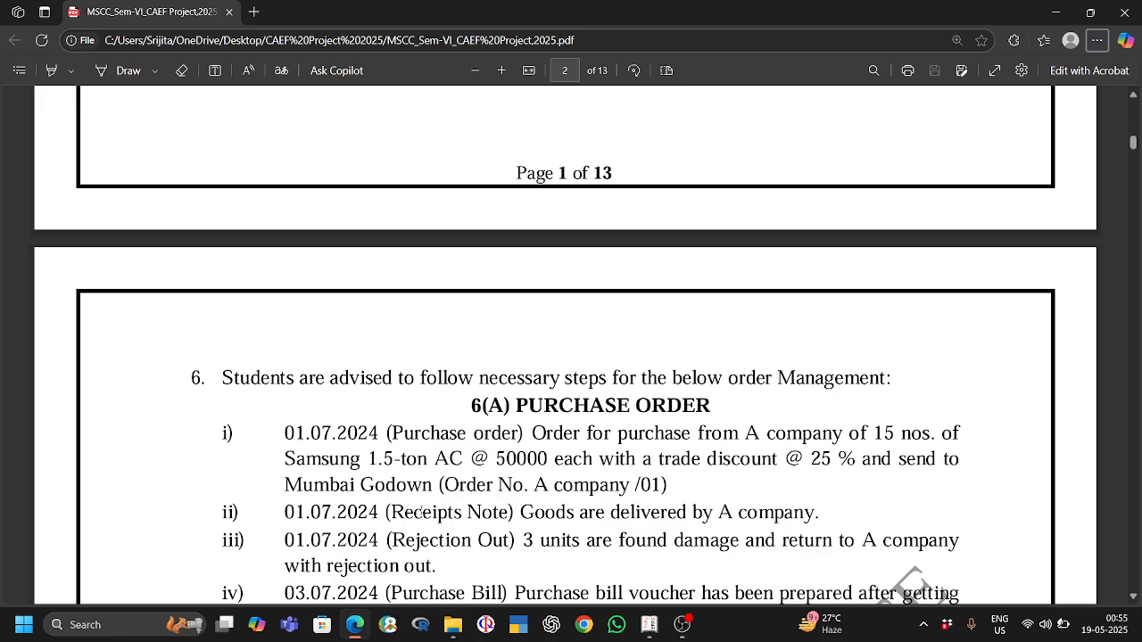
{"action": "scroll", "coordinate": [421, 511], "scroll_direction": "down", "scroll_amount": 3}
{"action": "scroll", "coordinate": [420, 510], "scroll_direction": "up", "scroll_amount": 10}
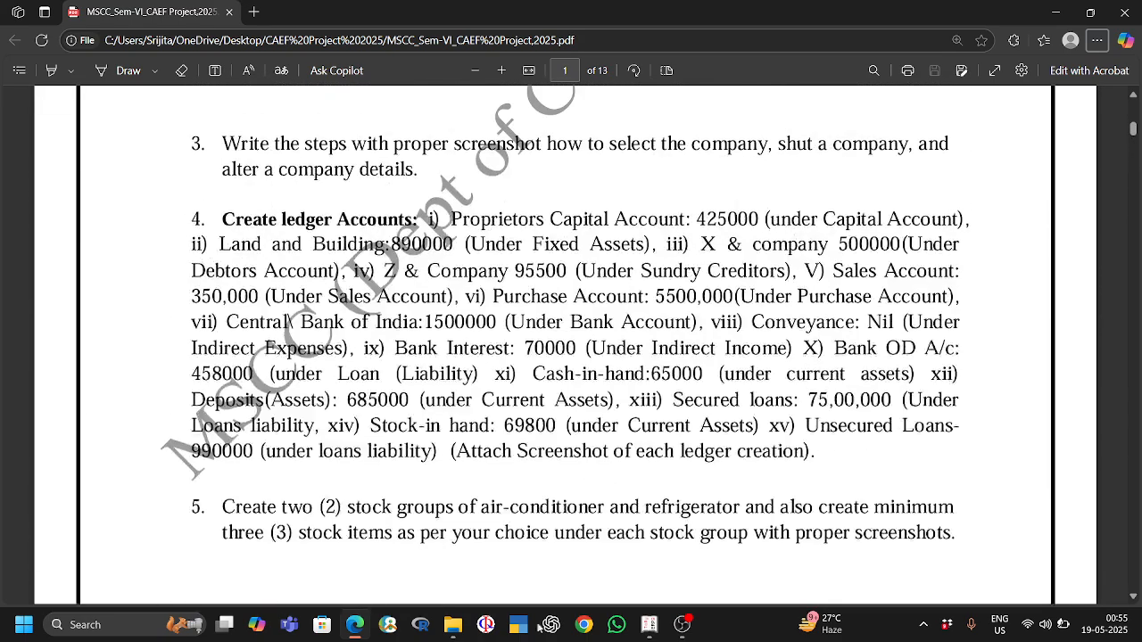